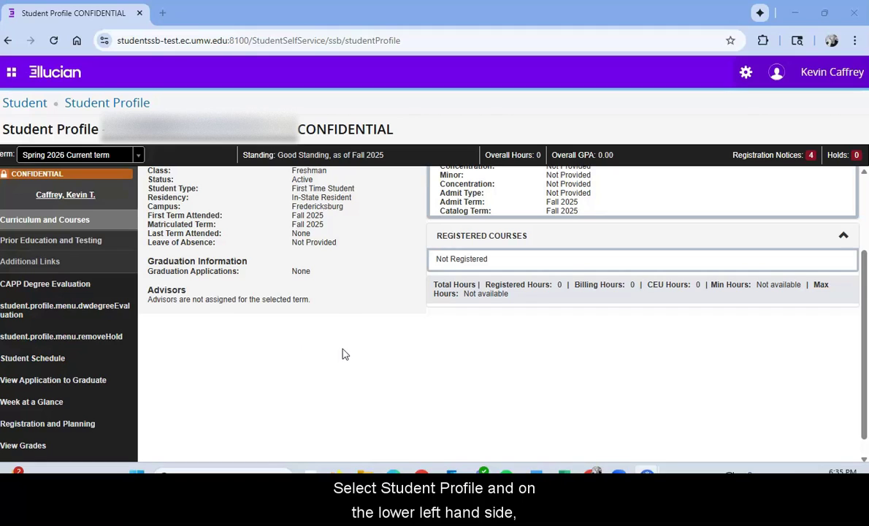
Step: Open Registration and Planning from the student profile and go to Plan Ahead
{"action": "left_click", "coordinate": [84, 425]}
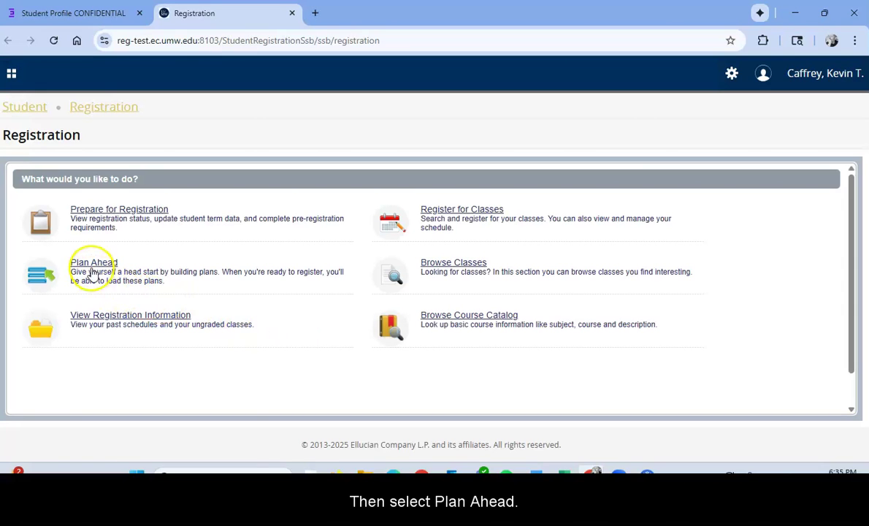
{"action": "left_click", "coordinate": [93, 263]}
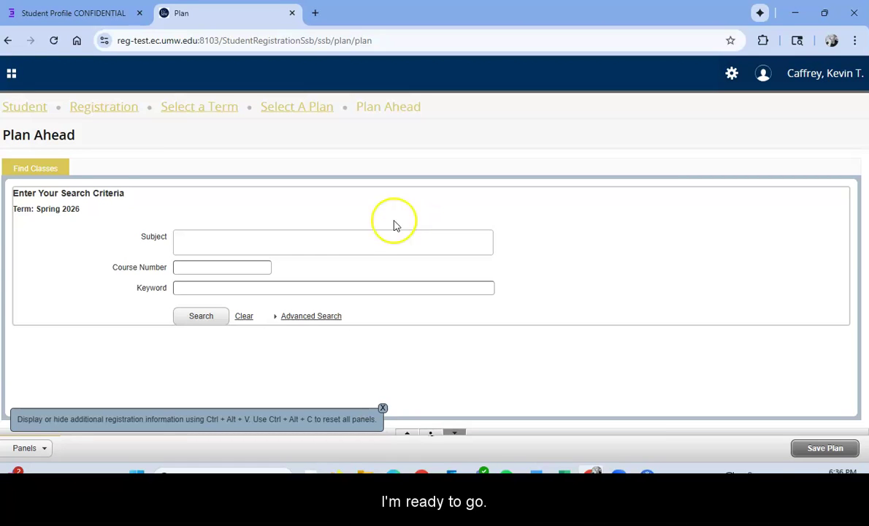
Step: Search the Spring 2026 classes for Accounting course 101 and add its lecture section 01 to the plan
{"action": "left_click", "coordinate": [373, 240]}
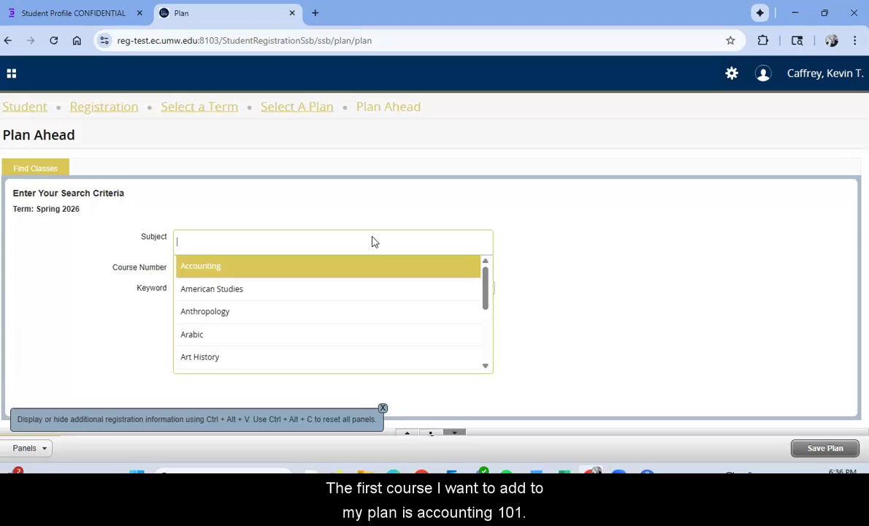
{"action": "type", "text": "acc"}
{"action": "left_click", "coordinate": [339, 270]}
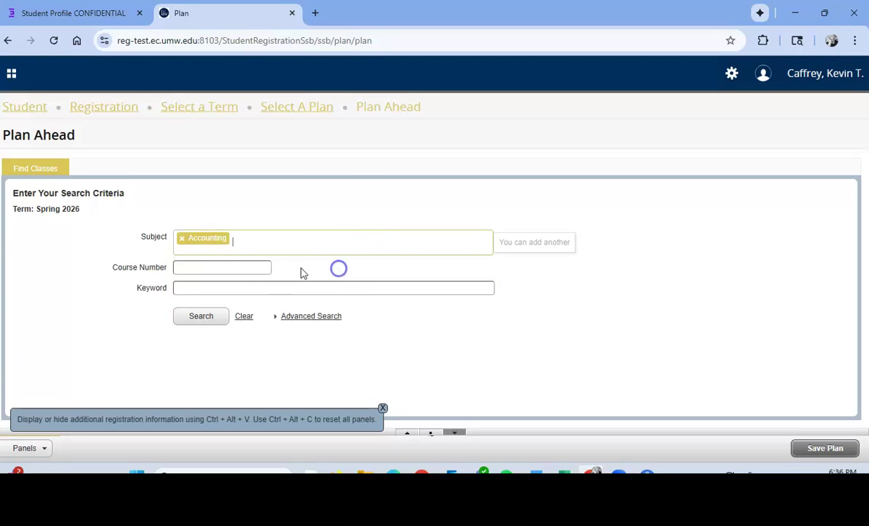
{"action": "left_click", "coordinate": [216, 268]}
{"action": "type", "text": "101"}
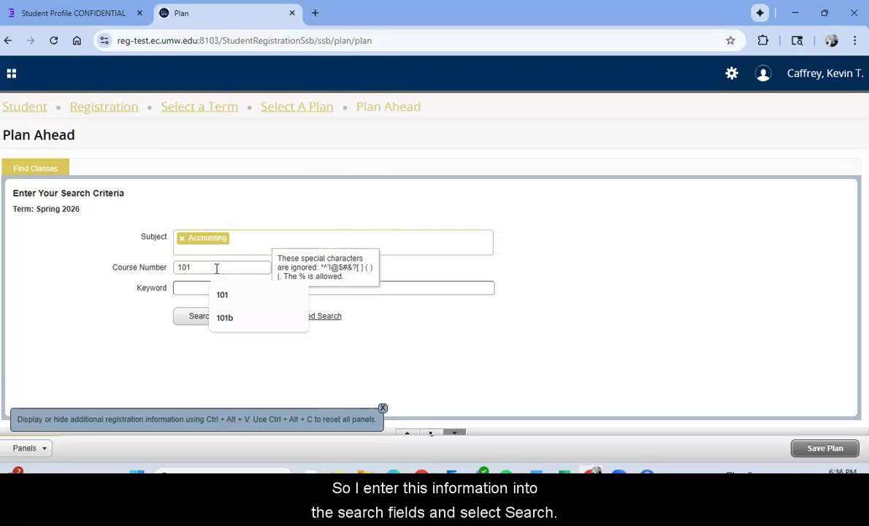
{"action": "left_click", "coordinate": [183, 316]}
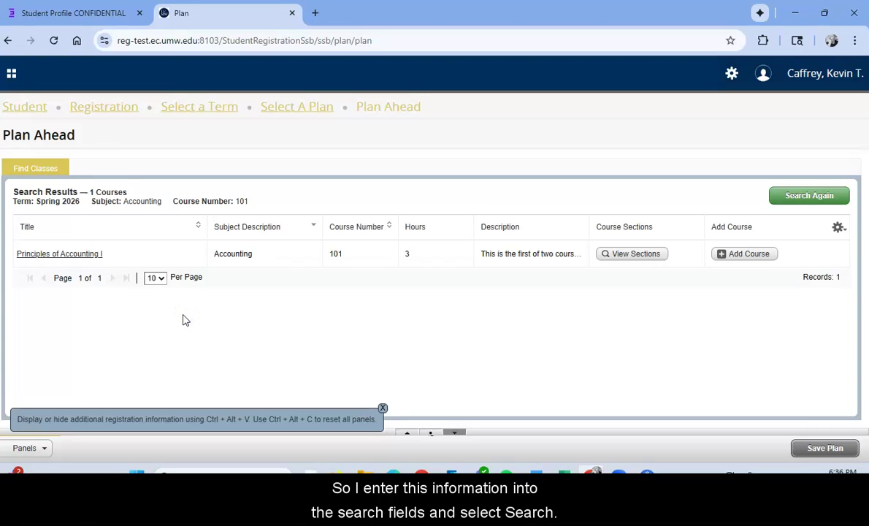
{"action": "left_click", "coordinate": [649, 260]}
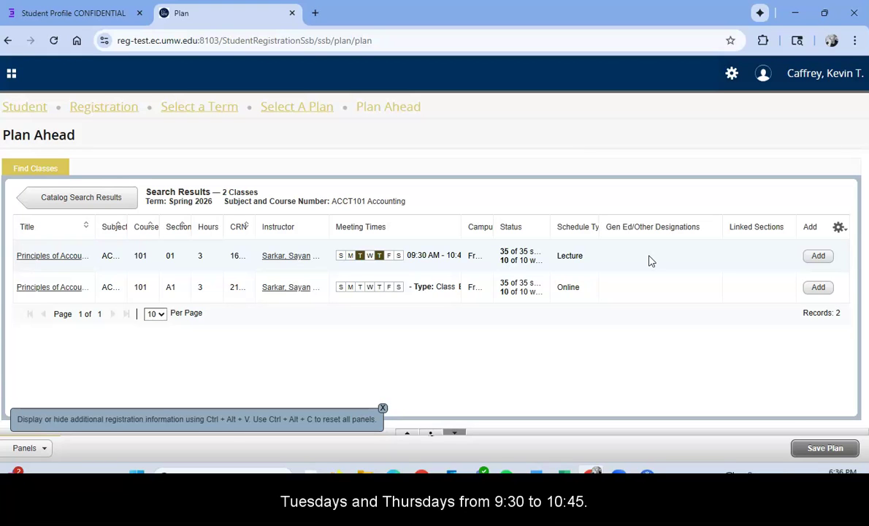
{"action": "left_click", "coordinate": [817, 257]}
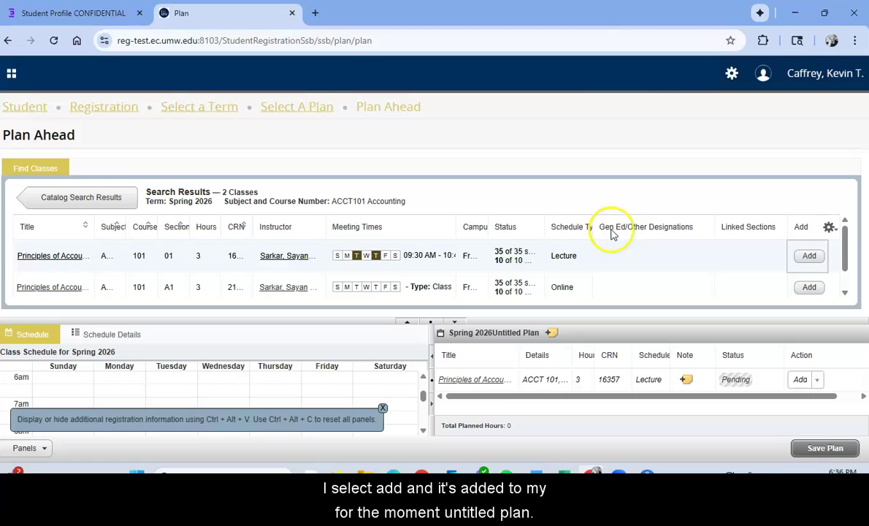
Step: Return to the class search form and clear the Accounting subject and the course number
{"action": "left_click", "coordinate": [108, 199]}
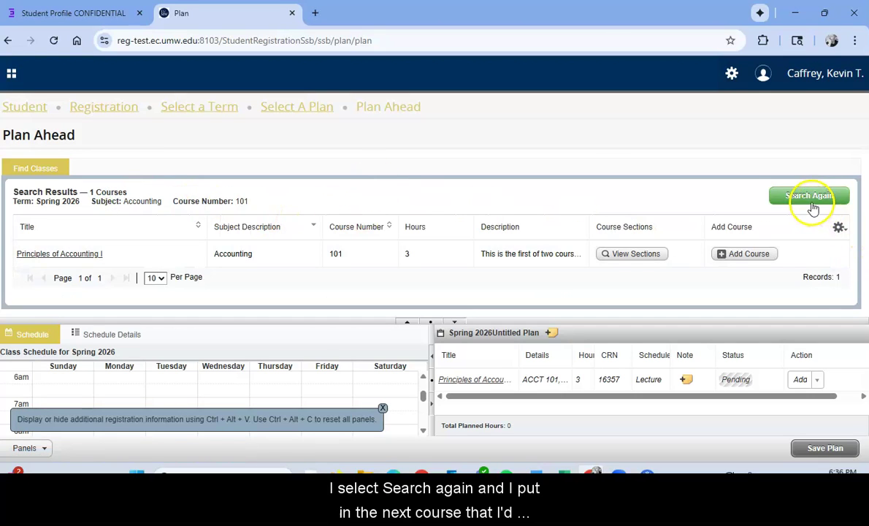
{"action": "left_click", "coordinate": [810, 198]}
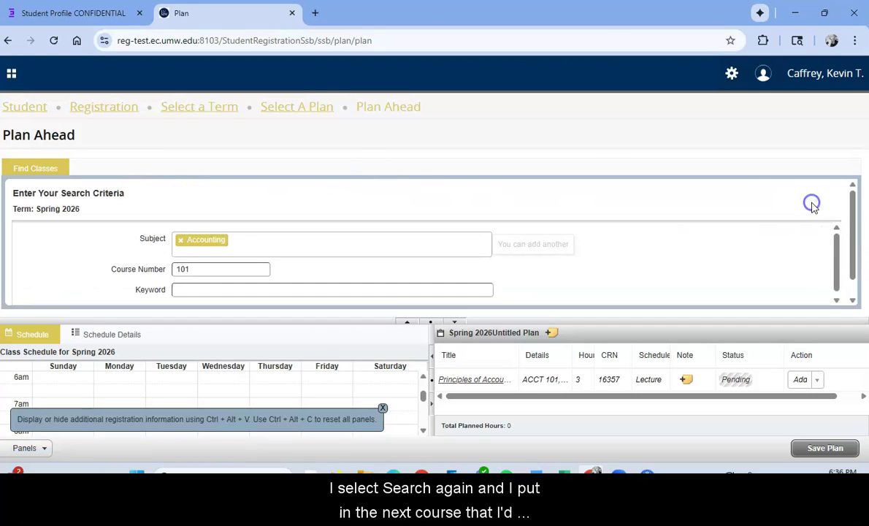
{"action": "left_click", "coordinate": [182, 238]}
{"action": "left_click", "coordinate": [195, 264]}
{"action": "key", "text": "BackSpace"}
{"action": "key", "text": "BackSpace"}
{"action": "key", "text": "BackSpace"}
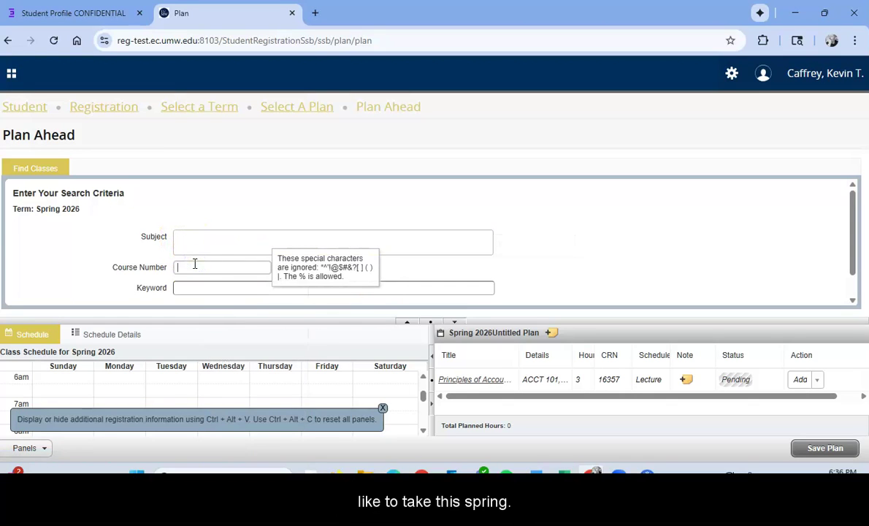
Step: Search the Spring 2026 classes for the subject Statistics with course number 180
{"action": "left_click", "coordinate": [196, 246]}
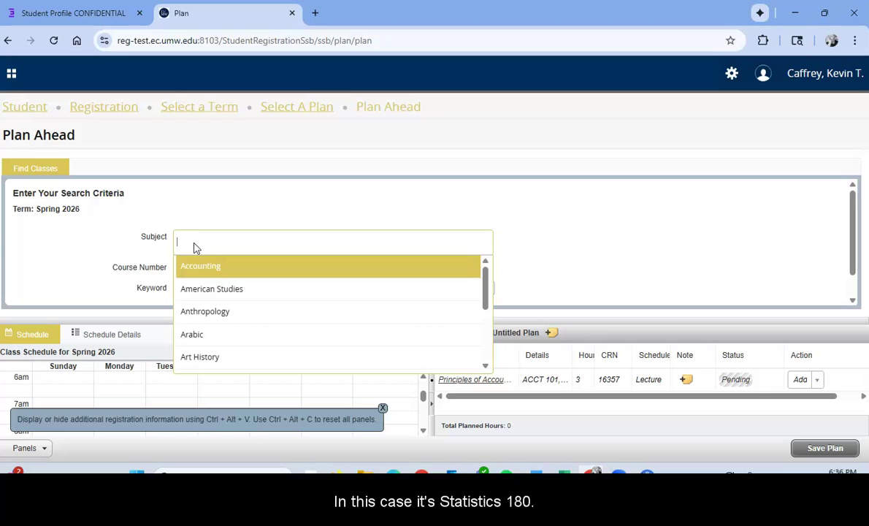
{"action": "type", "text": "stat"}
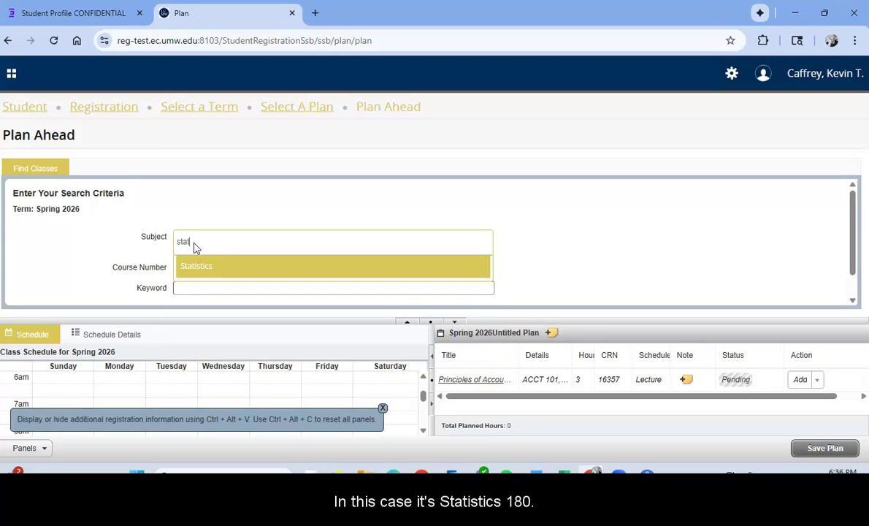
{"action": "left_click", "coordinate": [200, 264]}
{"action": "left_click", "coordinate": [201, 267]}
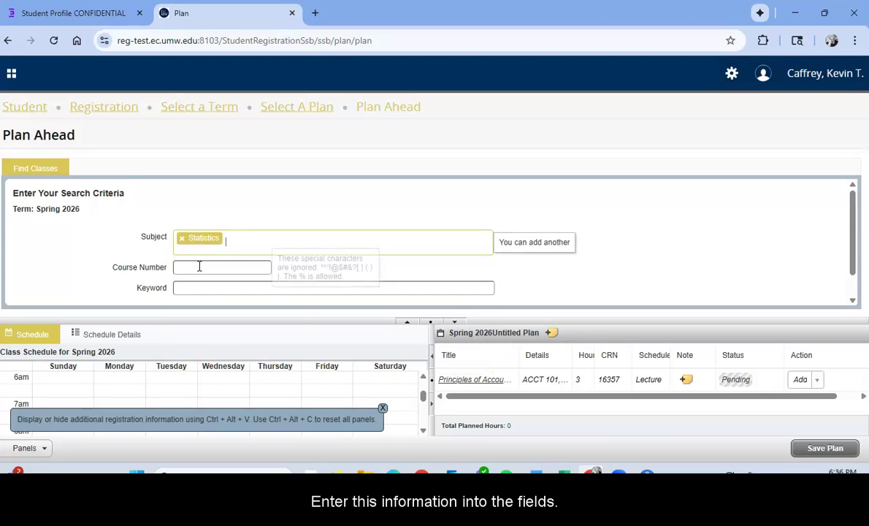
{"action": "type", "text": "180"}
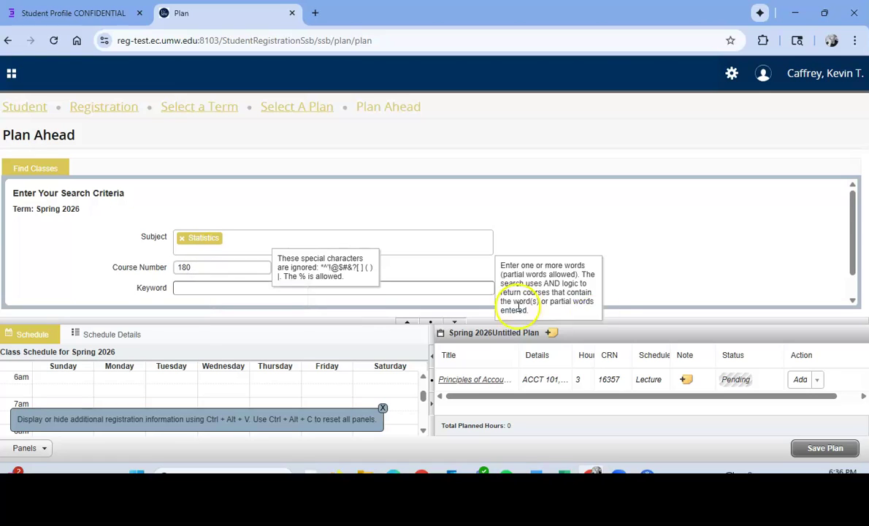
{"action": "left_click", "coordinate": [856, 212]}
{"action": "left_click_drag", "start_coordinate": [852, 213], "coordinate": [849, 260]}
{"action": "left_click", "coordinate": [202, 289]}
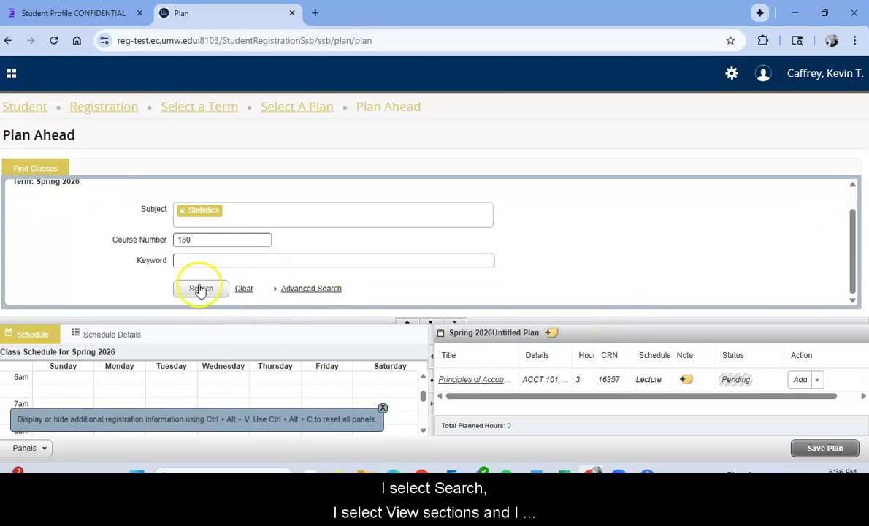
Step: View the sections of Introduction to Statistics and add online section A1 to the plan
{"action": "left_click", "coordinate": [631, 254]}
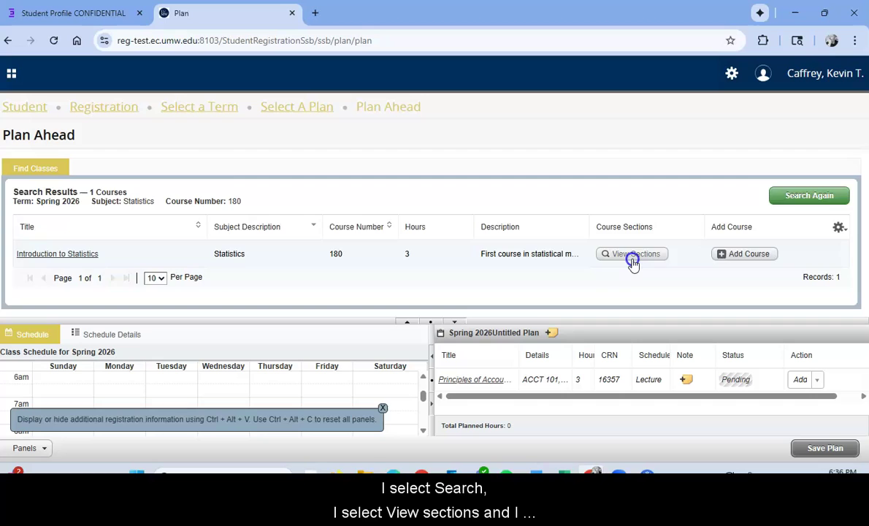
{"action": "left_click", "coordinate": [844, 292]}
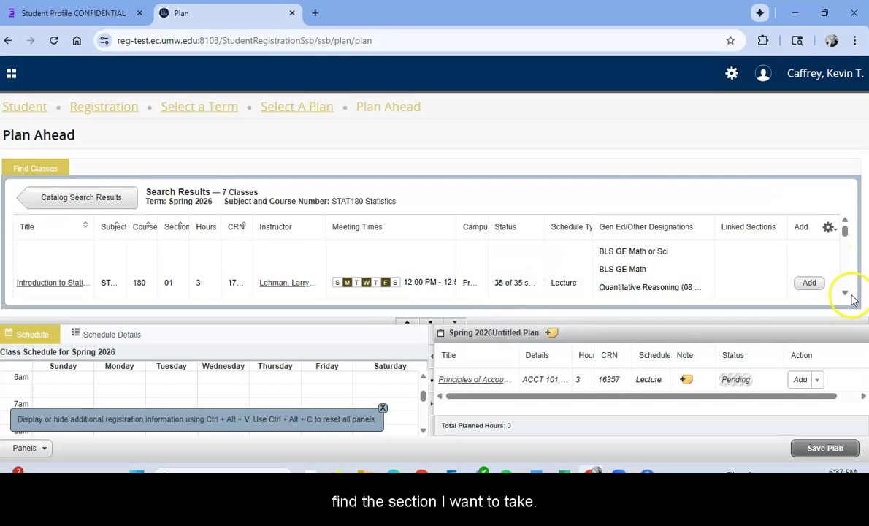
{"action": "left_click", "coordinate": [844, 292]}
{"action": "left_click", "coordinate": [845, 292]}
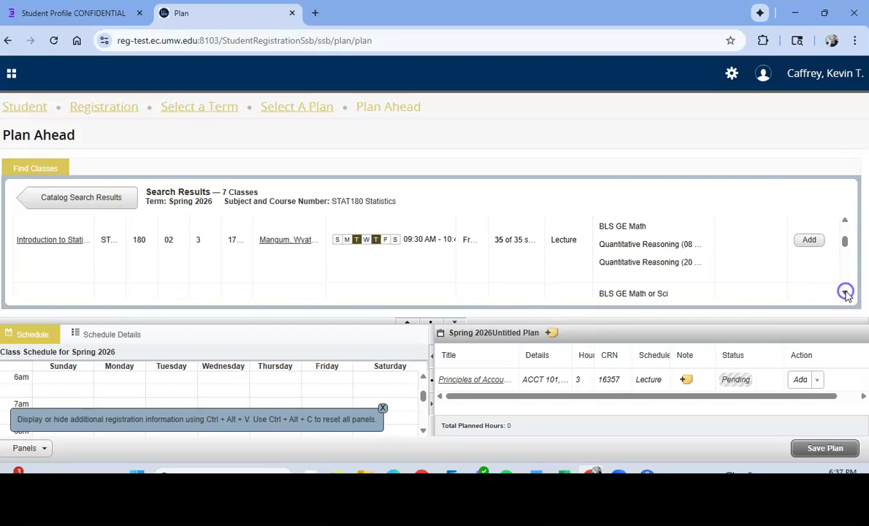
{"action": "left_click", "coordinate": [845, 292]}
{"action": "left_click", "coordinate": [845, 292]}
{"action": "left_click", "coordinate": [845, 292]}
{"action": "left_click", "coordinate": [845, 292]}
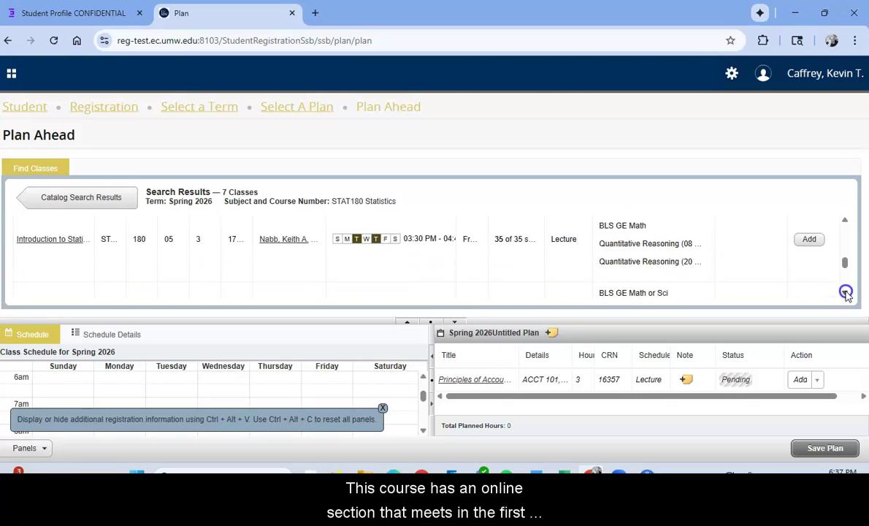
{"action": "left_click", "coordinate": [845, 292]}
{"action": "left_click", "coordinate": [845, 292]}
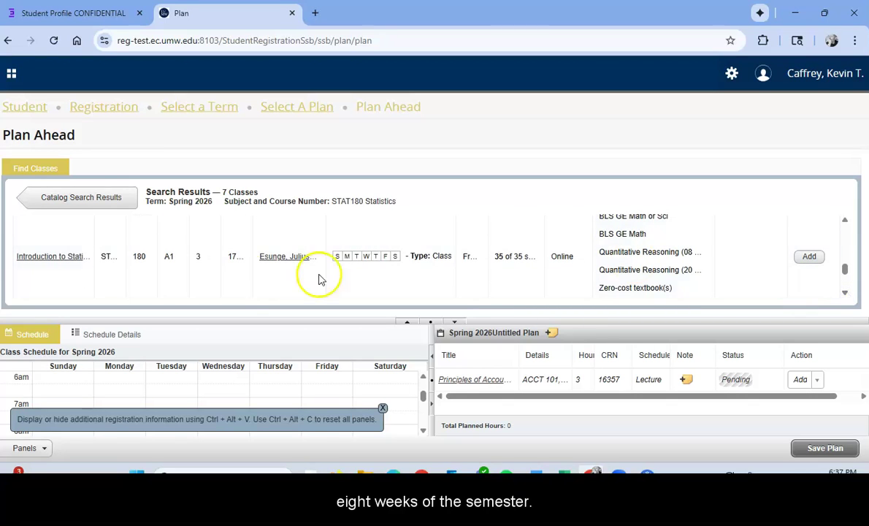
{"action": "left_click", "coordinate": [810, 256]}
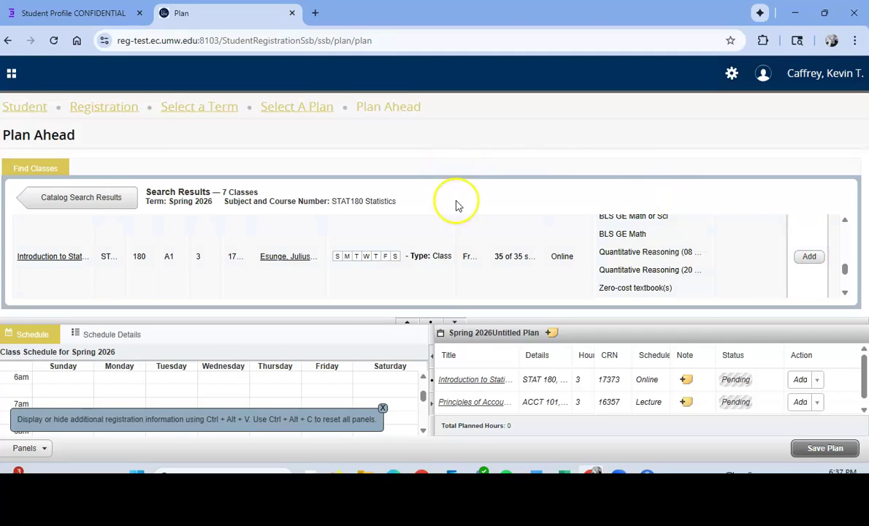
Step: Go back to the class search form and clear the Statistics subject and the course number
{"action": "left_click", "coordinate": [72, 198]}
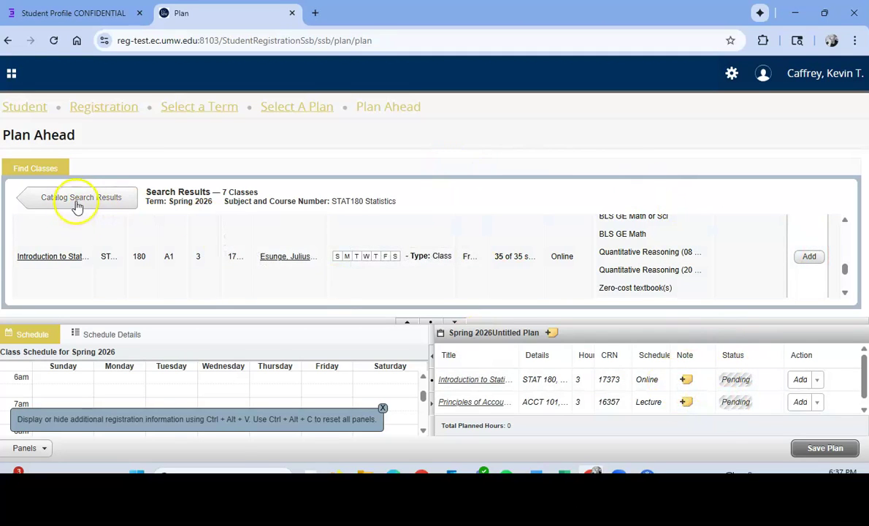
{"action": "left_click", "coordinate": [796, 195]}
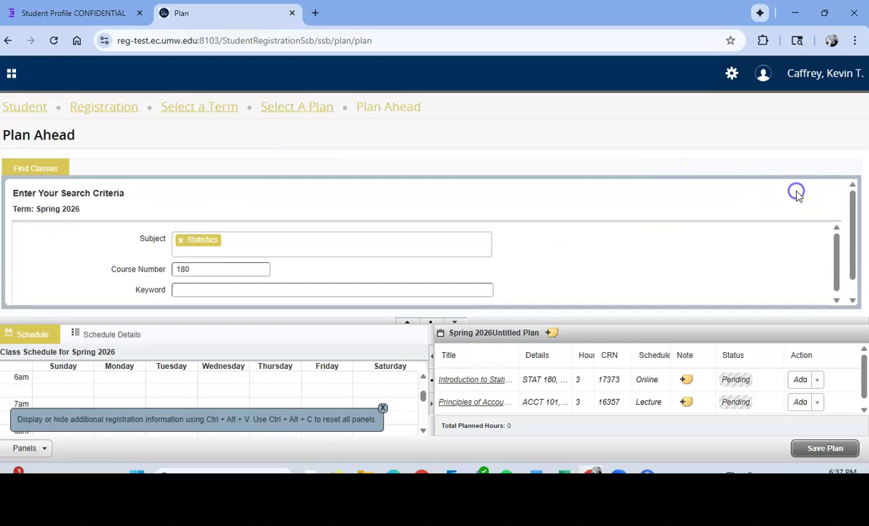
{"action": "left_click", "coordinate": [182, 237]}
{"action": "left_click_drag", "start_coordinate": [194, 267], "coordinate": [145, 272]}
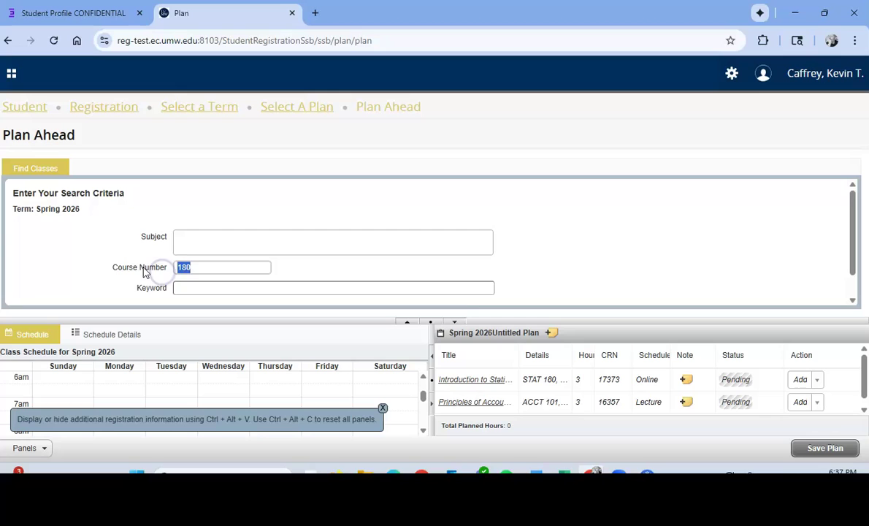
Step: Search the Spring 2026 classes for Psychology course 100 and add General Psychology lecture section 01 to the plan
{"action": "left_click", "coordinate": [186, 241]}
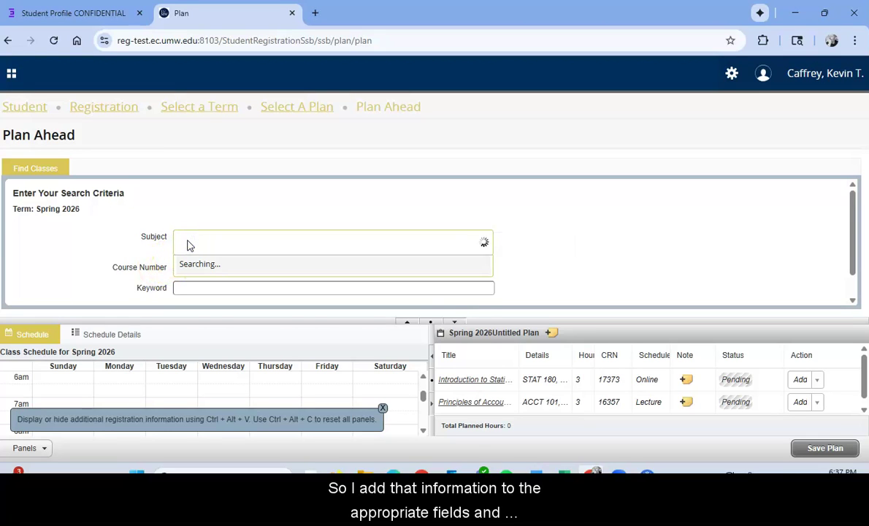
{"action": "type", "text": "Psy"}
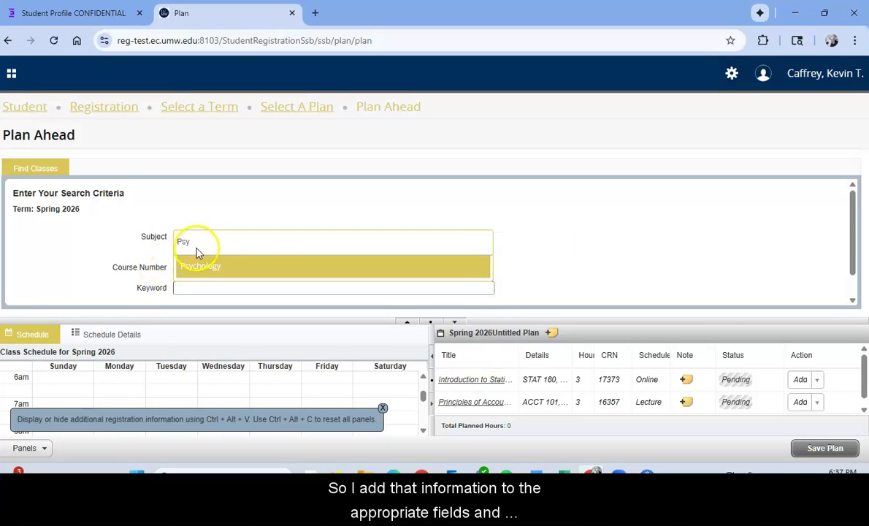
{"action": "left_click", "coordinate": [204, 266]}
{"action": "left_click", "coordinate": [205, 268]}
{"action": "type", "text": "10"}
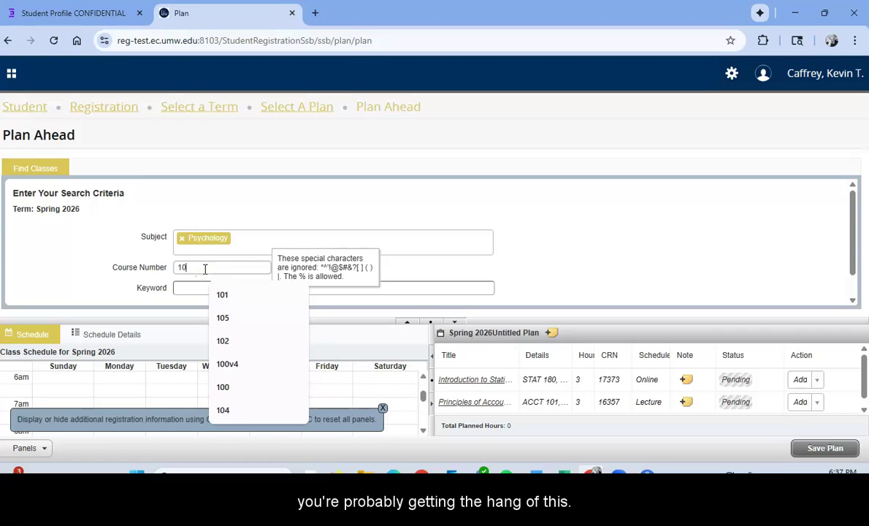
{"action": "type", "text": "0"}
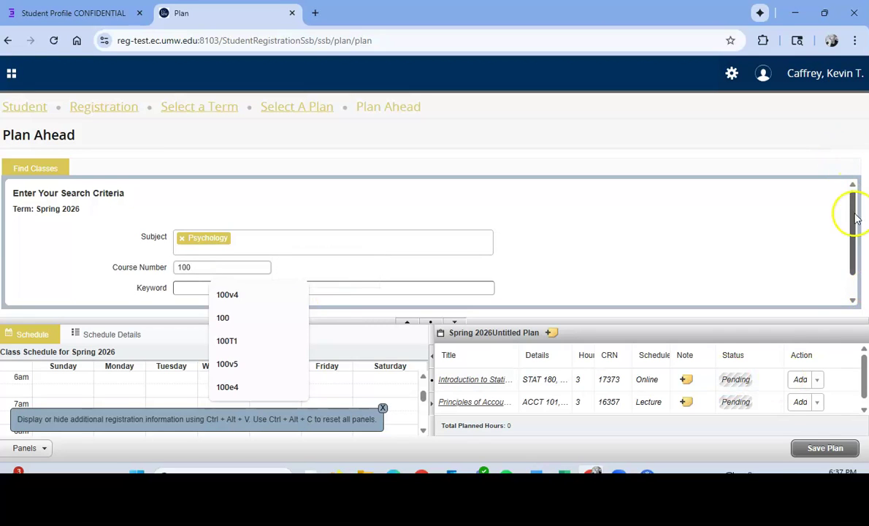
{"action": "left_click_drag", "start_coordinate": [856, 217], "coordinate": [848, 252]}
{"action": "left_click", "coordinate": [205, 289]}
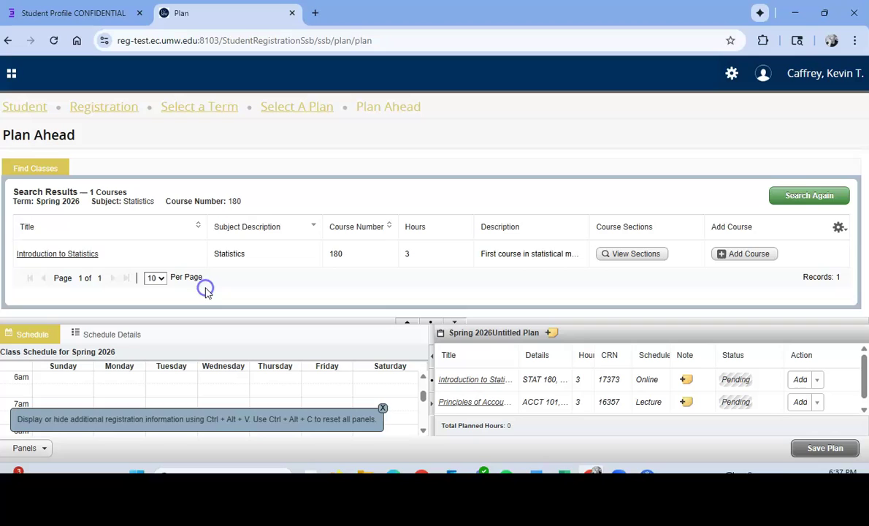
{"action": "left_click", "coordinate": [608, 254]}
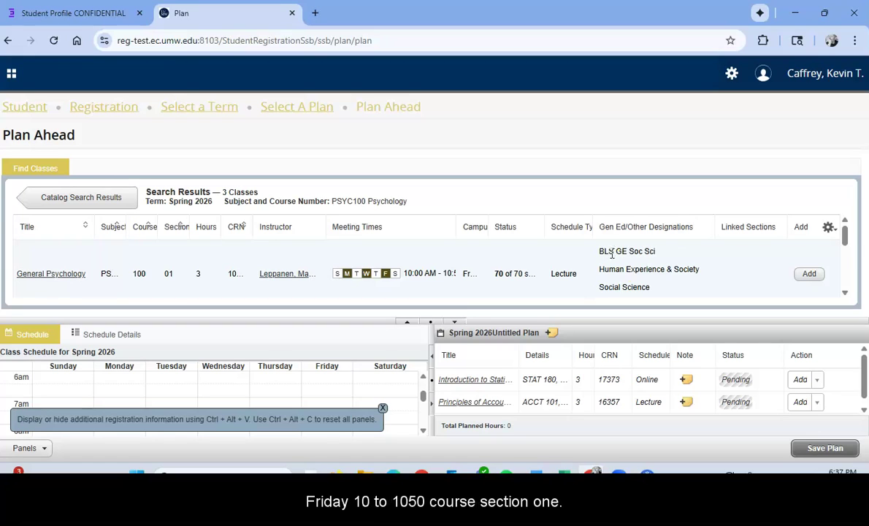
{"action": "left_click", "coordinate": [806, 274]}
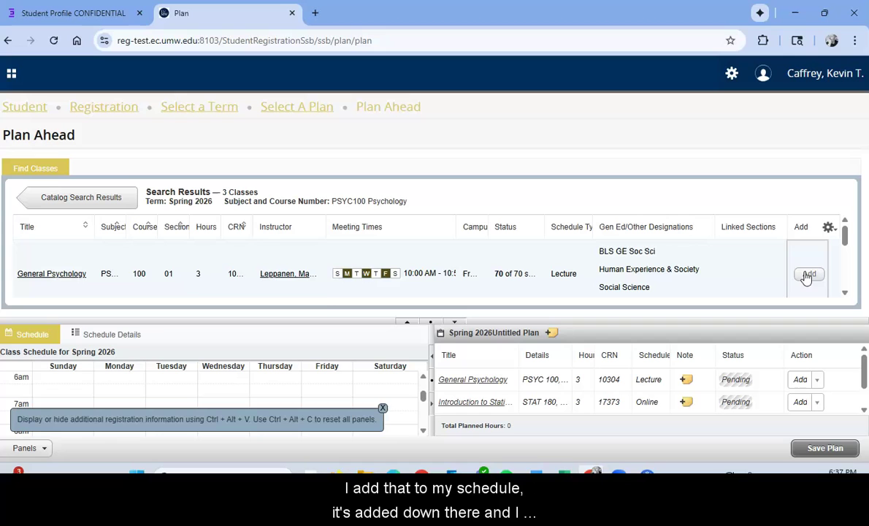
Step: Return to the class search form and clear the Psychology subject and the course number
{"action": "left_click", "coordinate": [109, 202]}
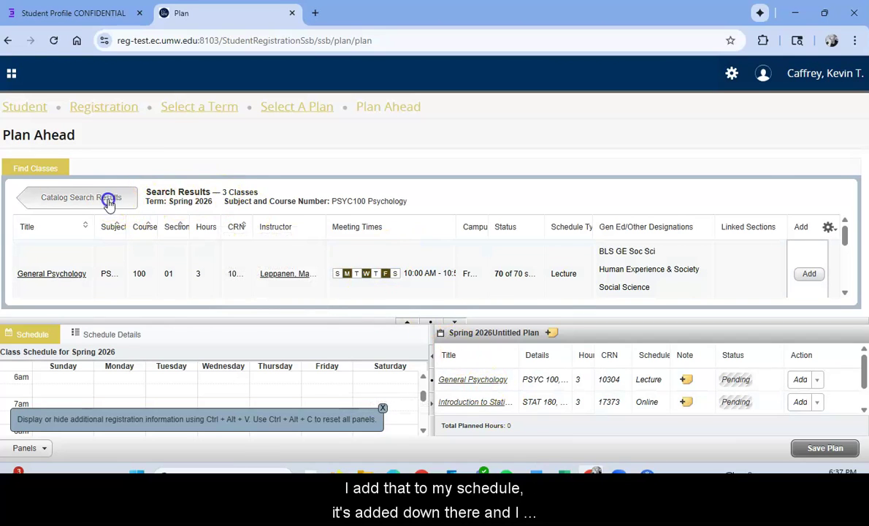
{"action": "left_click", "coordinate": [814, 196]}
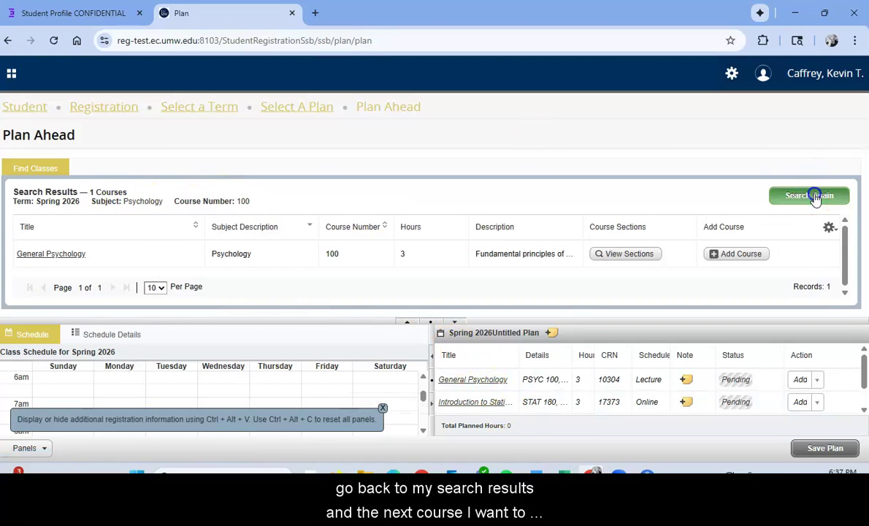
{"action": "left_click", "coordinate": [184, 240]}
{"action": "left_click", "coordinate": [156, 268]}
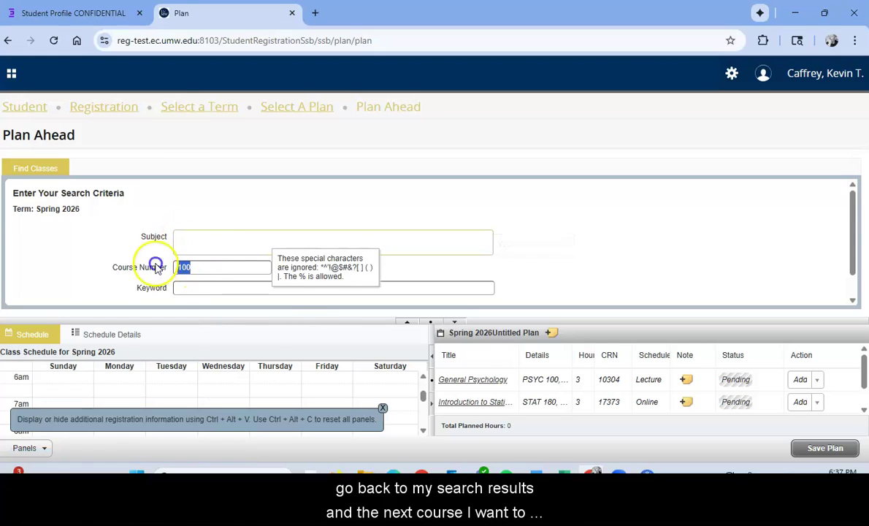
{"action": "key", "text": "BackSpace"}
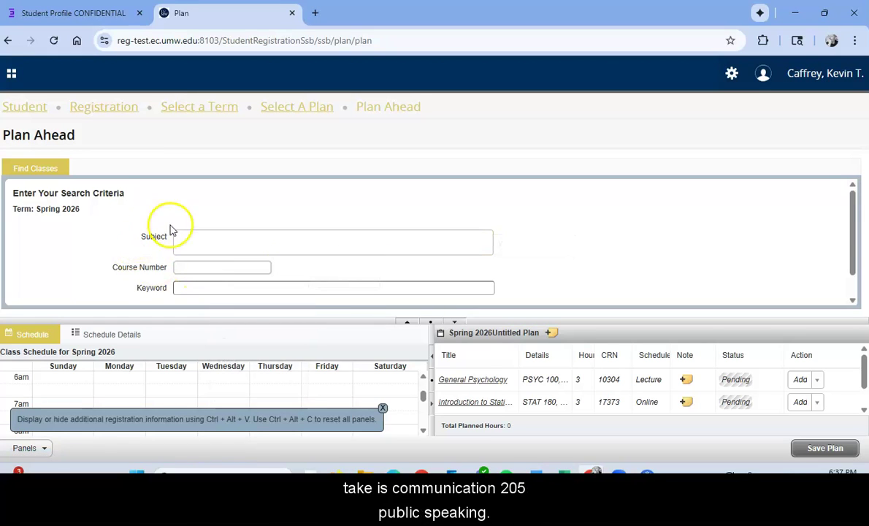
Step: Search the Spring 2026 classes for Communication course 205 and add Public Speaking online section 01 to the plan
{"action": "left_click", "coordinate": [184, 239]}
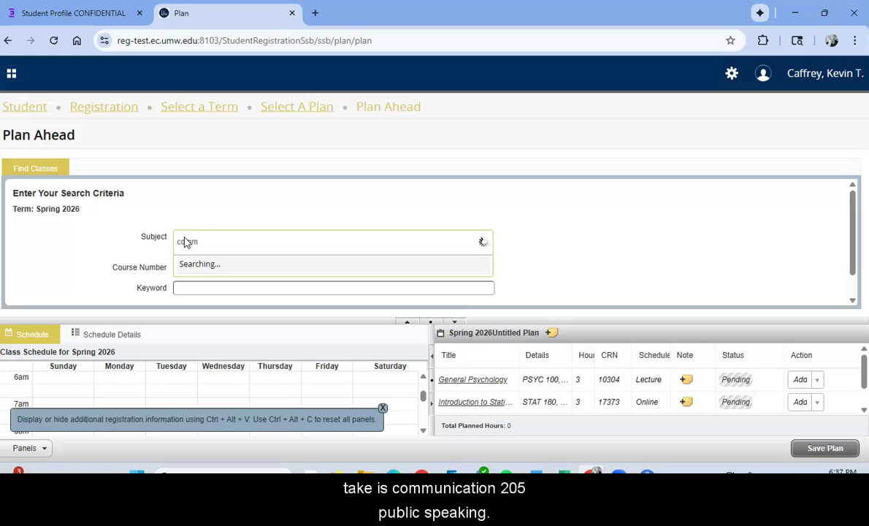
{"action": "left_click", "coordinate": [202, 265]}
{"action": "left_click", "coordinate": [203, 266]}
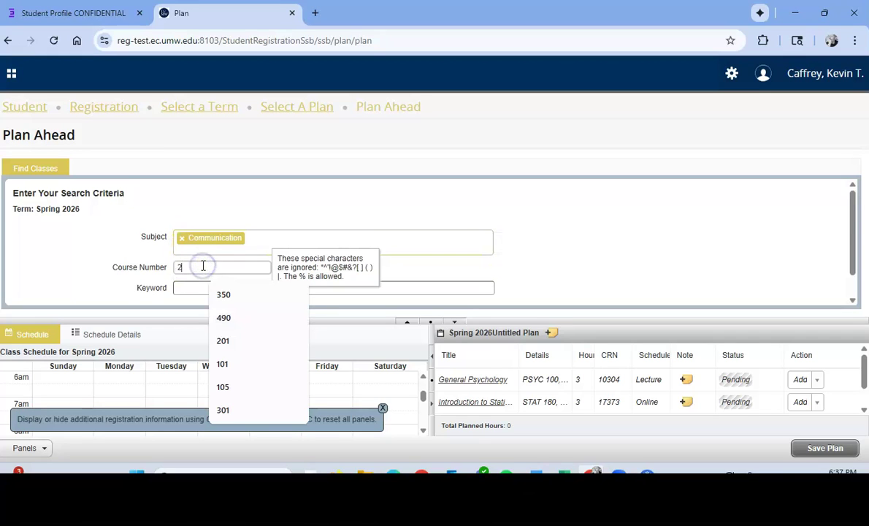
{"action": "type", "text": "205"}
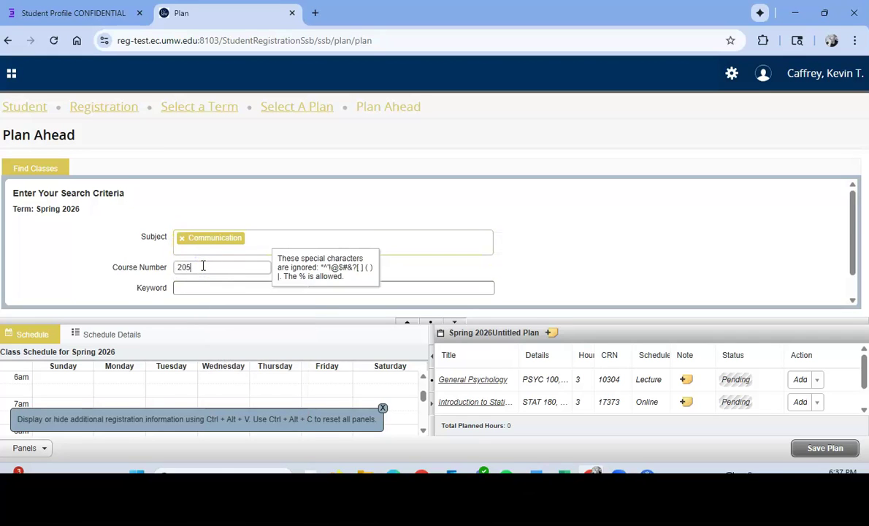
{"action": "scroll", "coordinate": [858, 203], "scroll_direction": "down", "scroll_amount": 2}
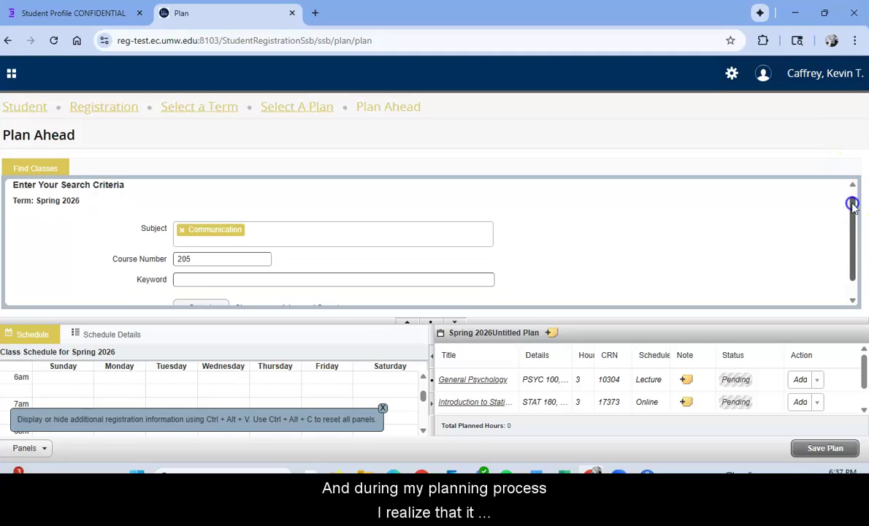
{"action": "left_click", "coordinate": [212, 288]}
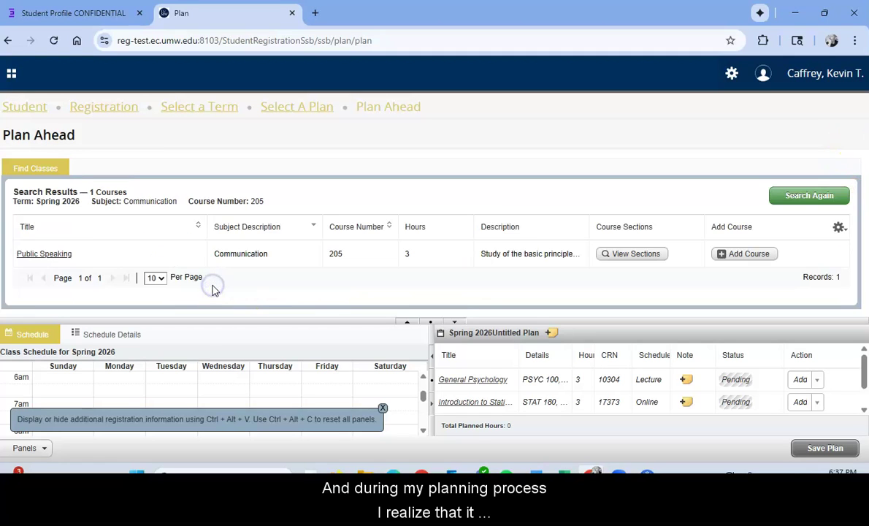
{"action": "left_click", "coordinate": [626, 254]}
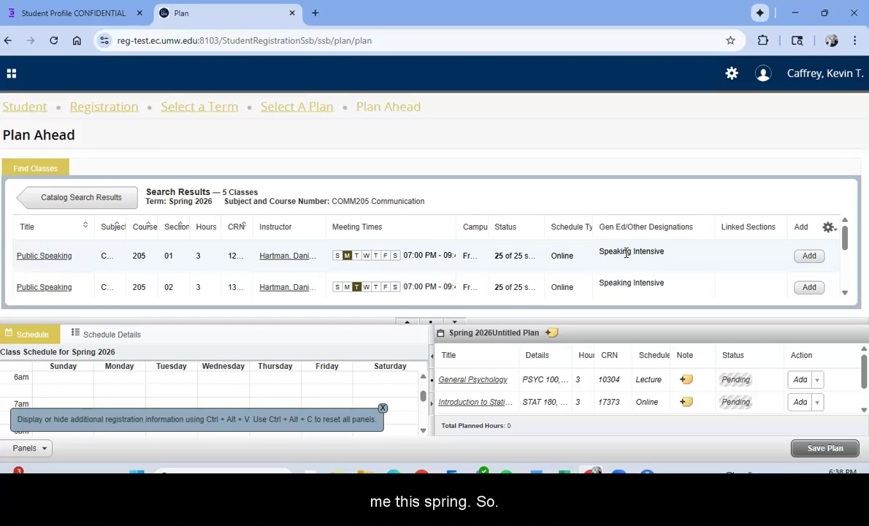
{"action": "left_click", "coordinate": [809, 256]}
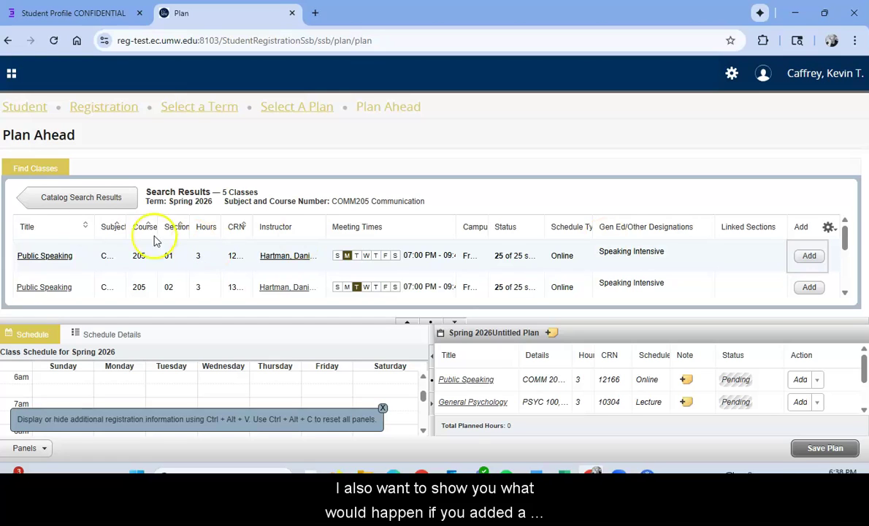
Step: Go back to the search criteria and remove the Communication subject and its course number
{"action": "left_click", "coordinate": [65, 200]}
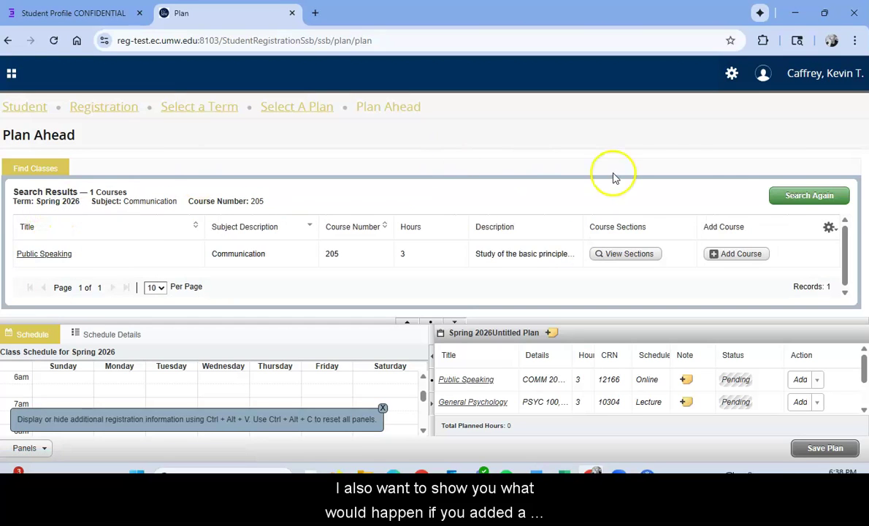
{"action": "left_click", "coordinate": [785, 195]}
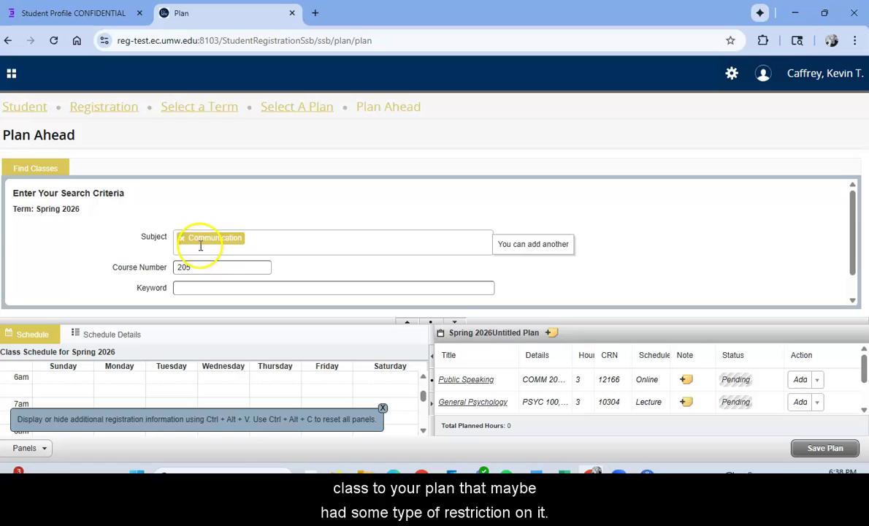
{"action": "left_click", "coordinate": [181, 240]}
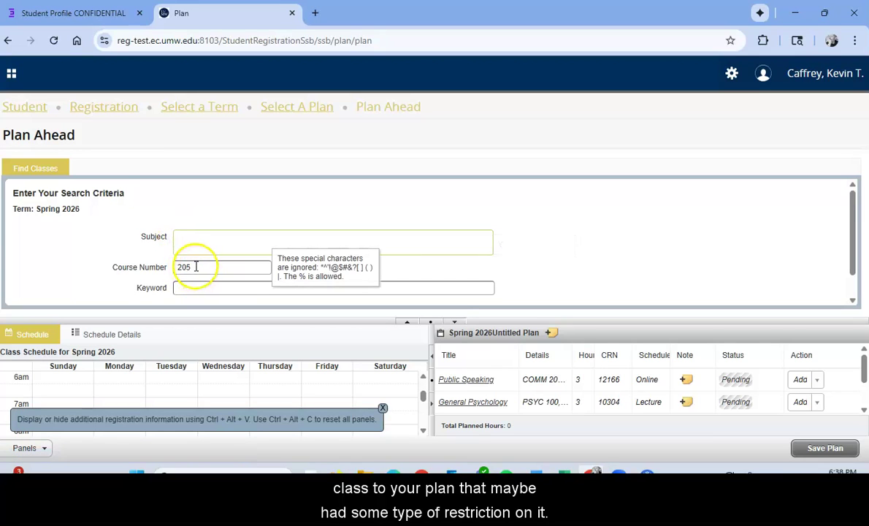
{"action": "left_click_drag", "start_coordinate": [194, 267], "coordinate": [172, 267]}
{"action": "key", "text": "BackSpace"}
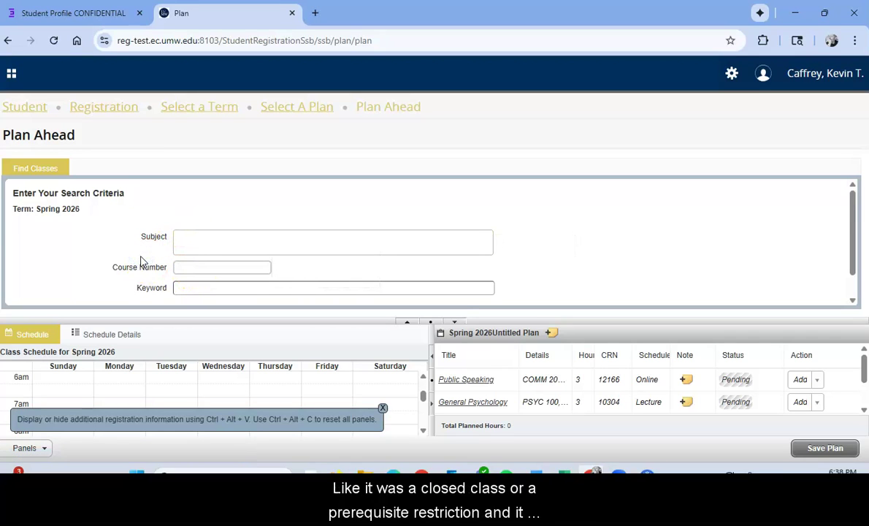
Step: Search the Spring 2026 classes for the subject Historic Preservation with course number 105
{"action": "left_click", "coordinate": [192, 241]}
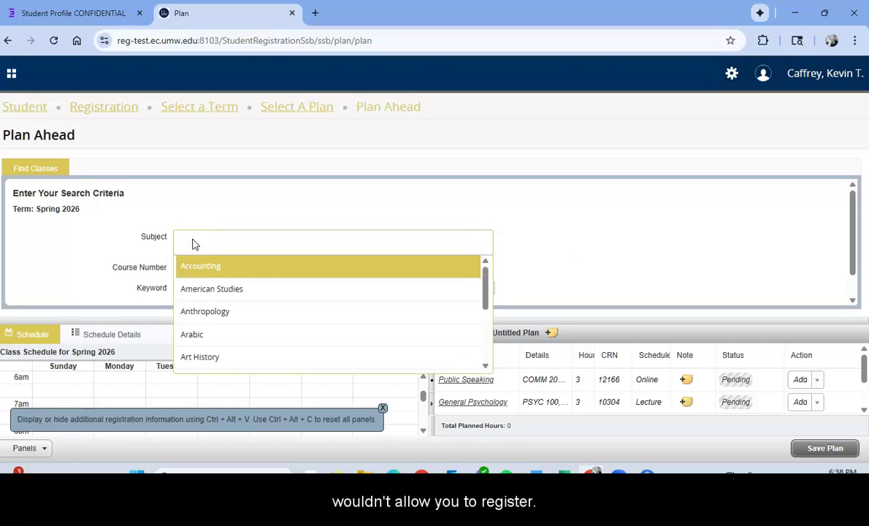
{"action": "type", "text": "h"}
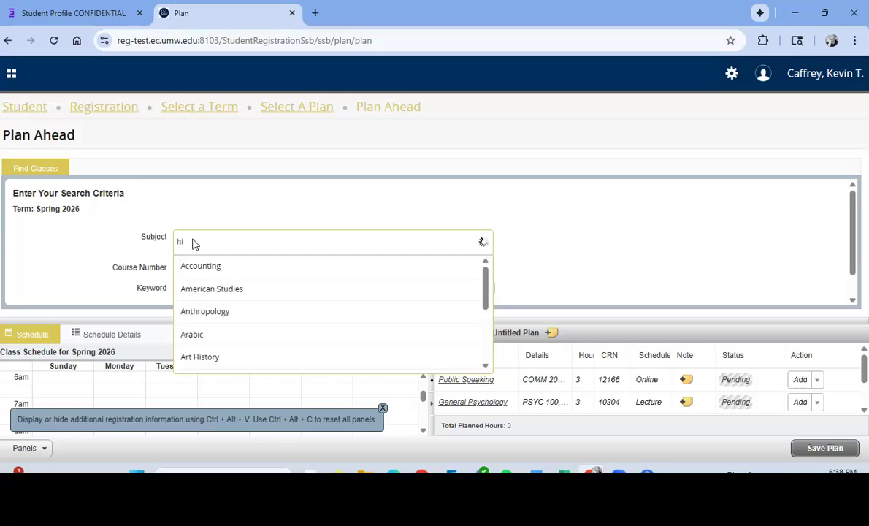
{"action": "type", "text": "isp"}
{"action": "left_click", "coordinate": [200, 267]}
{"action": "left_click", "coordinate": [201, 267]}
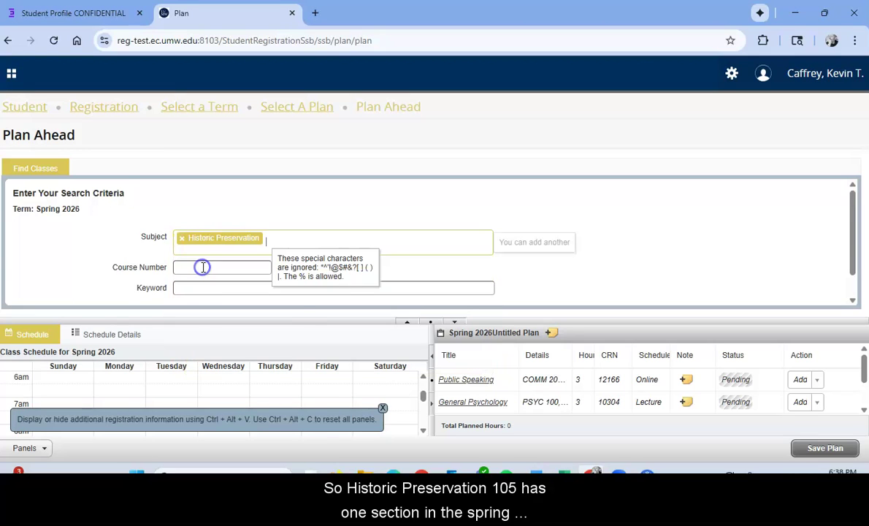
{"action": "type", "text": "105"}
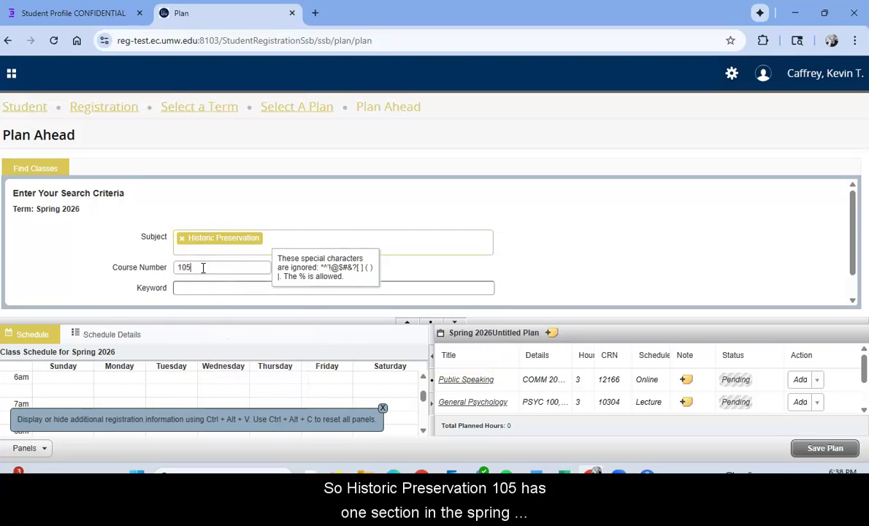
{"action": "left_click_drag", "start_coordinate": [850, 219], "coordinate": [855, 254]}
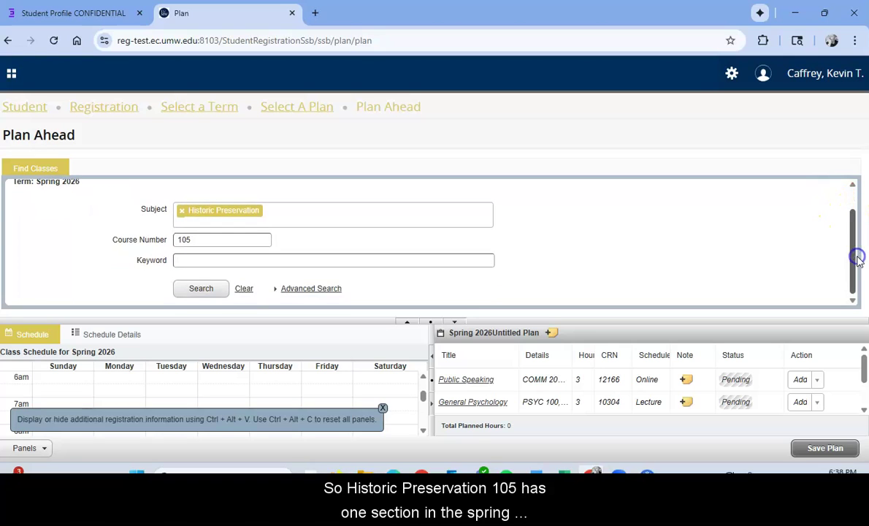
{"action": "left_click", "coordinate": [200, 290]}
Step: View the sections of The American Built Environment and add lecture section 01 to the plan
{"action": "left_click", "coordinate": [631, 256]}
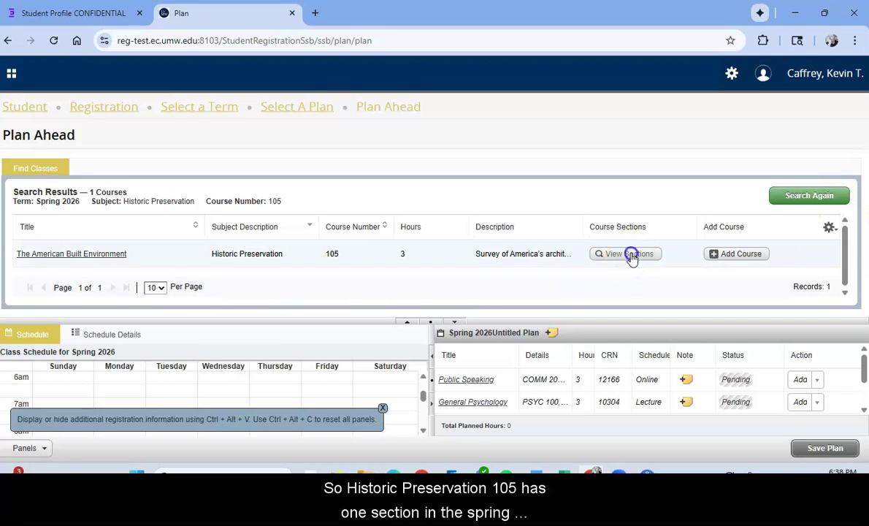
{"action": "left_click", "coordinate": [844, 291]}
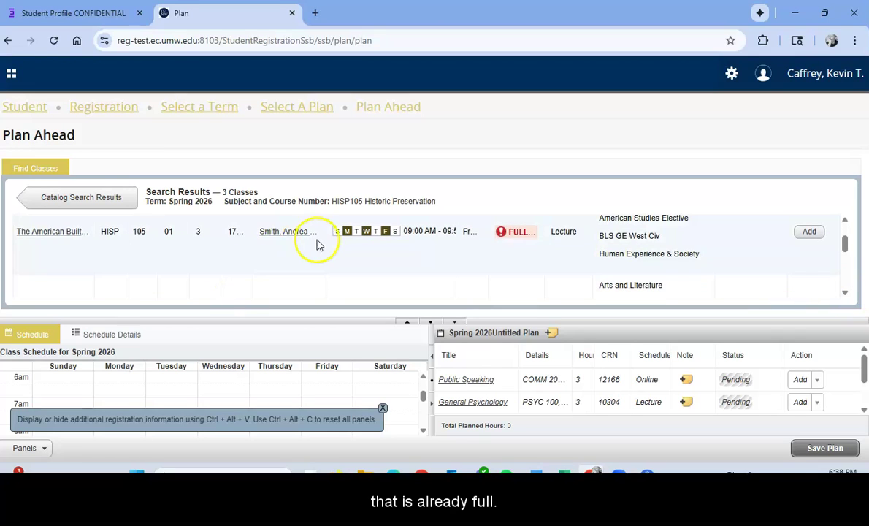
{"action": "left_click", "coordinate": [806, 232]}
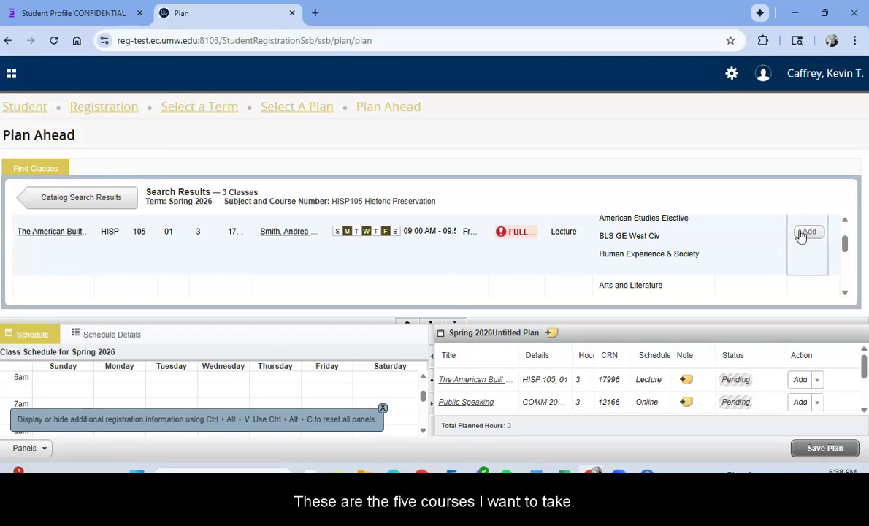
Step: Save the plan under the name Spring 2026 Plan
{"action": "left_click", "coordinate": [811, 449]}
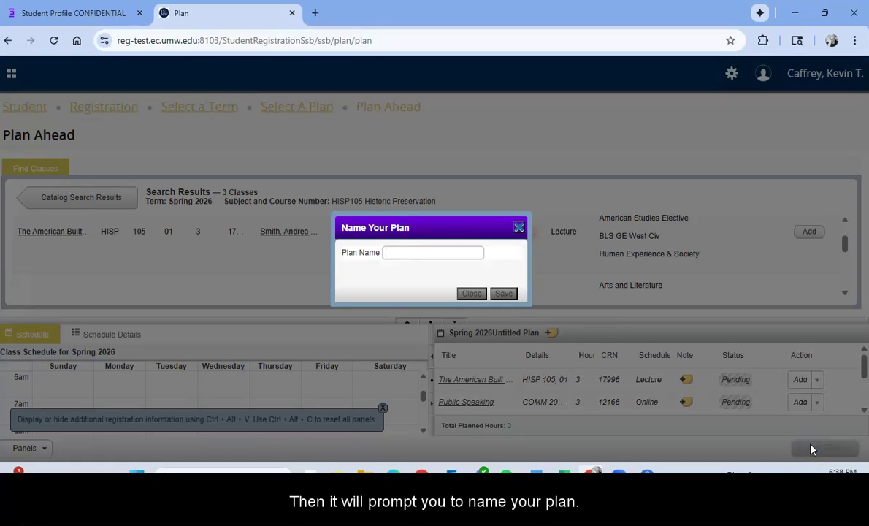
{"action": "type", "text": "Spring 2026 P"}
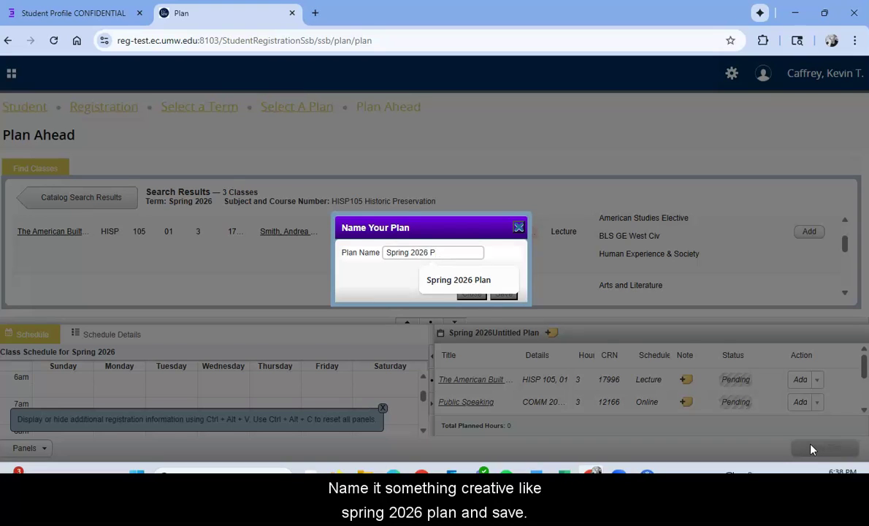
{"action": "type", "text": "lan"}
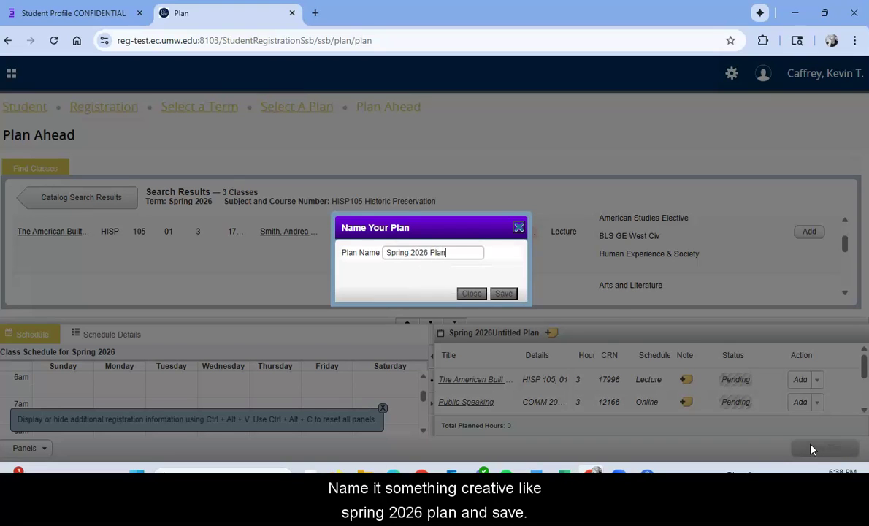
{"action": "left_click", "coordinate": [505, 294]}
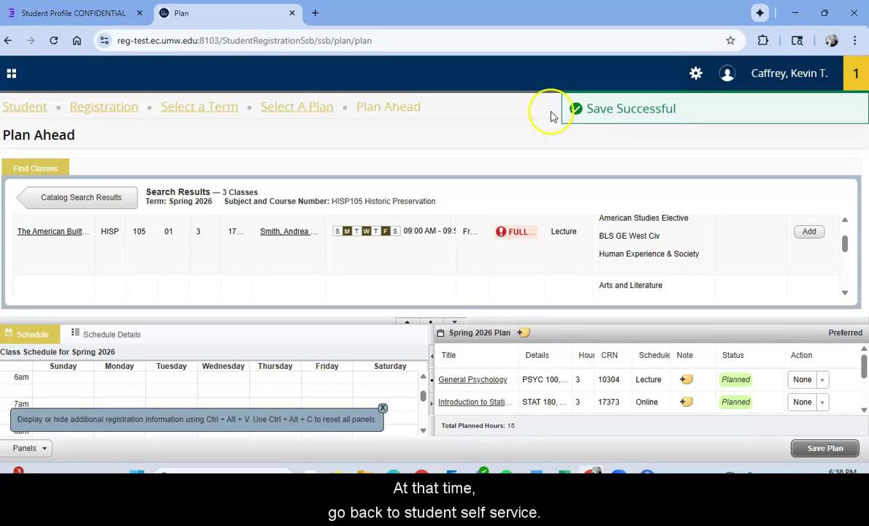
Step: Go back to Registration, open class registration for the Spring 2026 term and display the saved plan's courses
{"action": "left_click", "coordinate": [107, 114]}
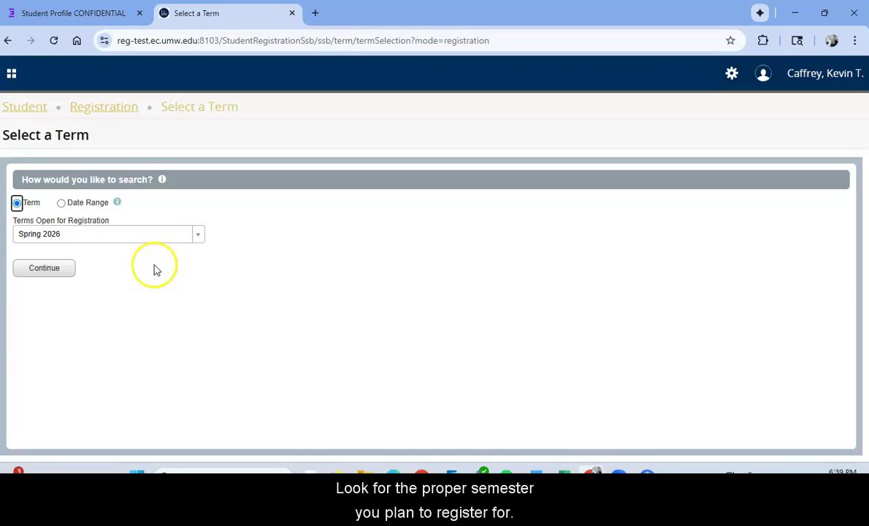
{"action": "left_click", "coordinate": [54, 274]}
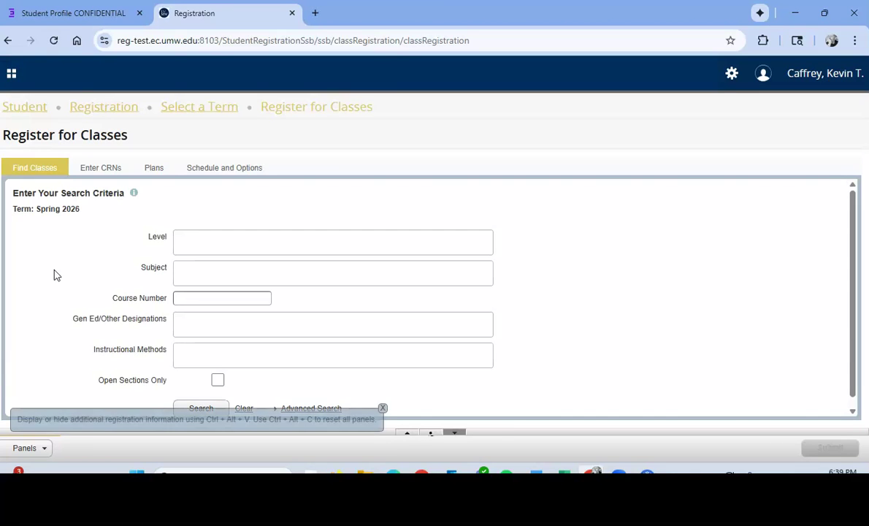
{"action": "left_click", "coordinate": [153, 170]}
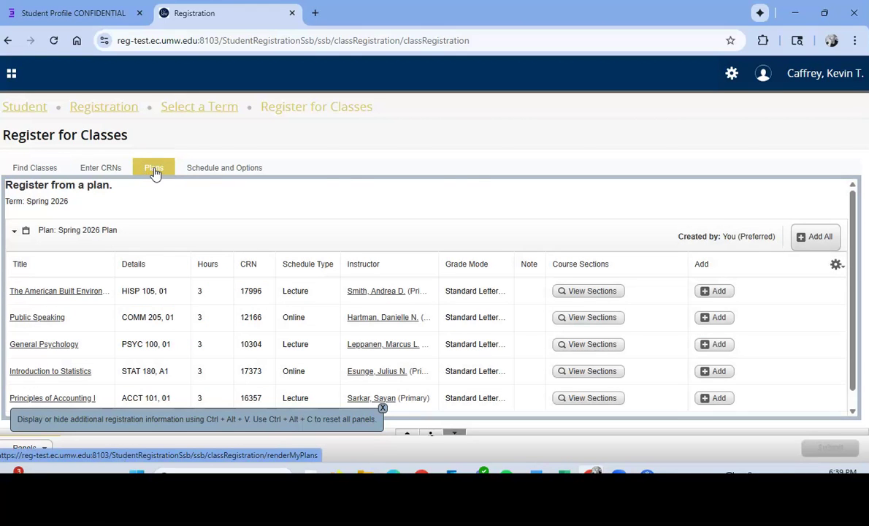
{"action": "left_click", "coordinate": [852, 412]}
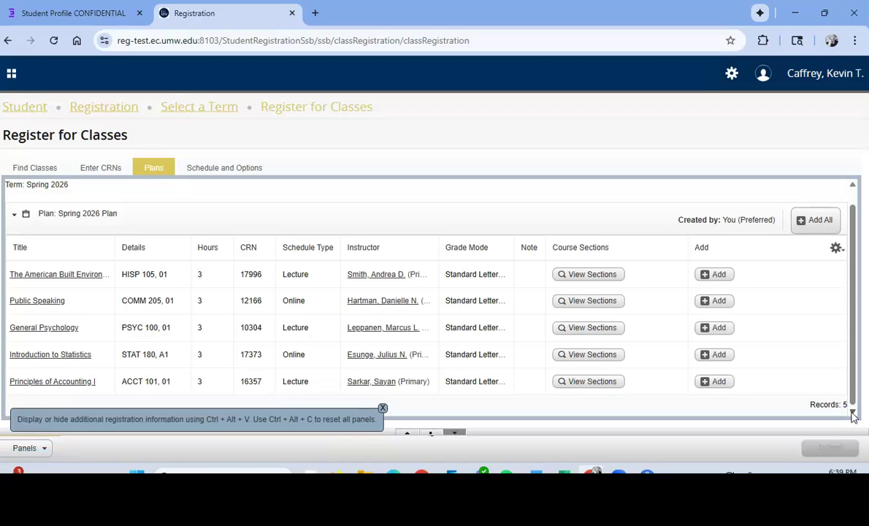
Step: Add all courses from the Spring 2026 Plan to the registration summary, submit them and review their statuses
{"action": "left_click", "coordinate": [812, 223]}
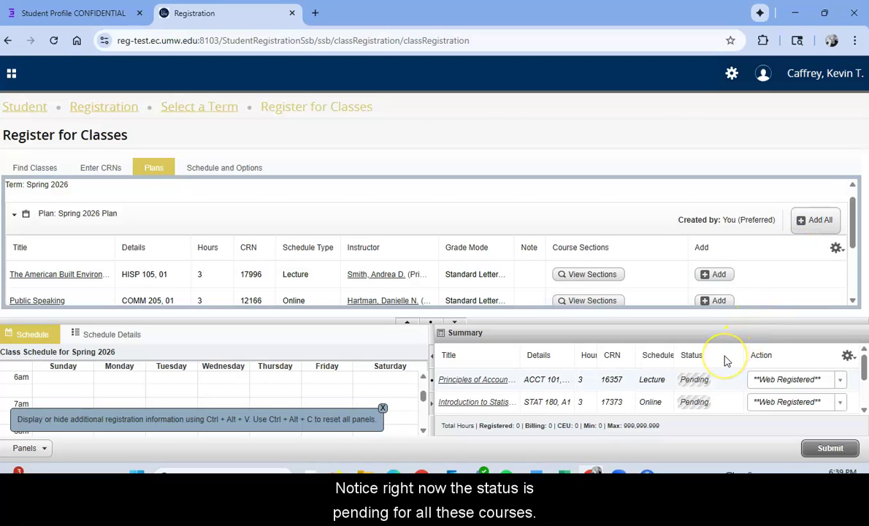
{"action": "left_click", "coordinate": [862, 410]}
{"action": "left_click", "coordinate": [863, 410]}
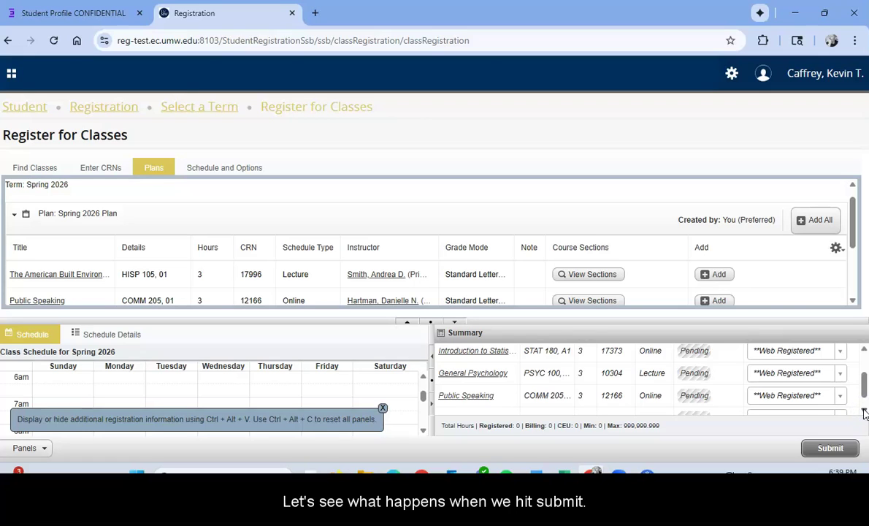
{"action": "left_click", "coordinate": [828, 447]}
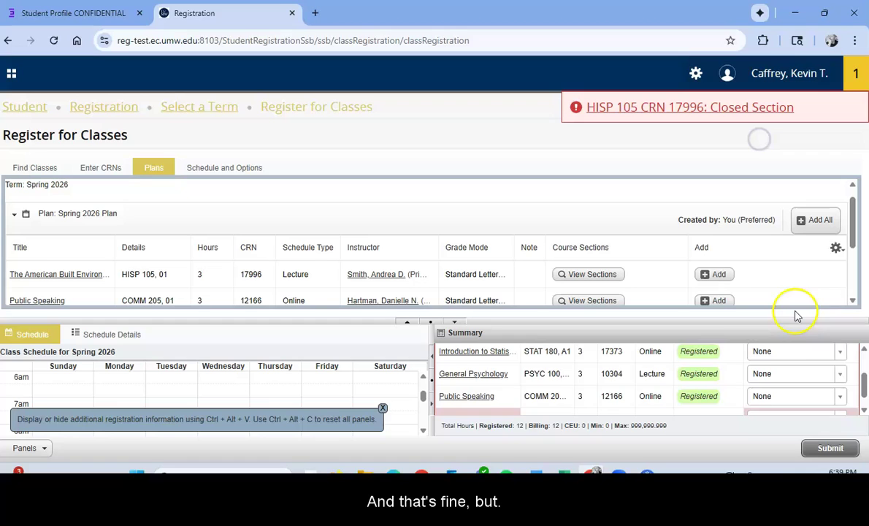
{"action": "left_click_drag", "start_coordinate": [864, 387], "coordinate": [861, 358]}
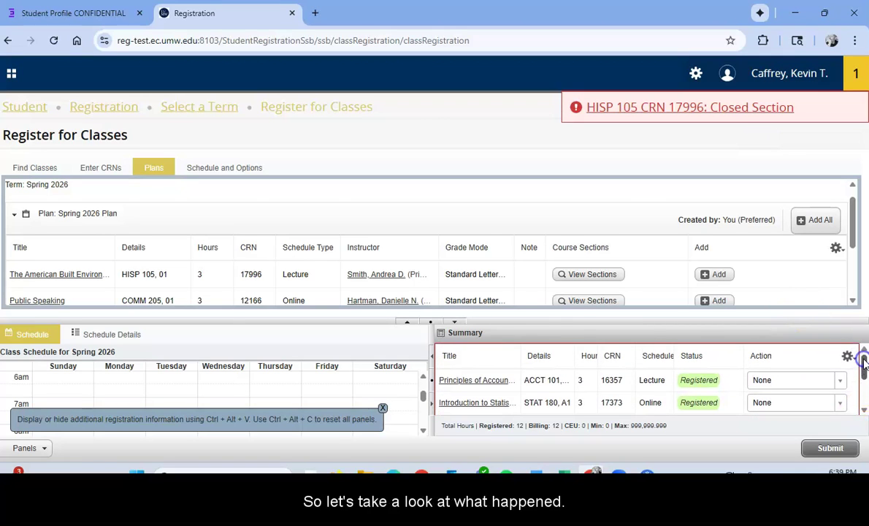
Step: Check the registration status of each remaining course in the summary, through The American Built Environment
{"action": "left_click", "coordinate": [863, 412]}
{"action": "left_click", "coordinate": [863, 412]}
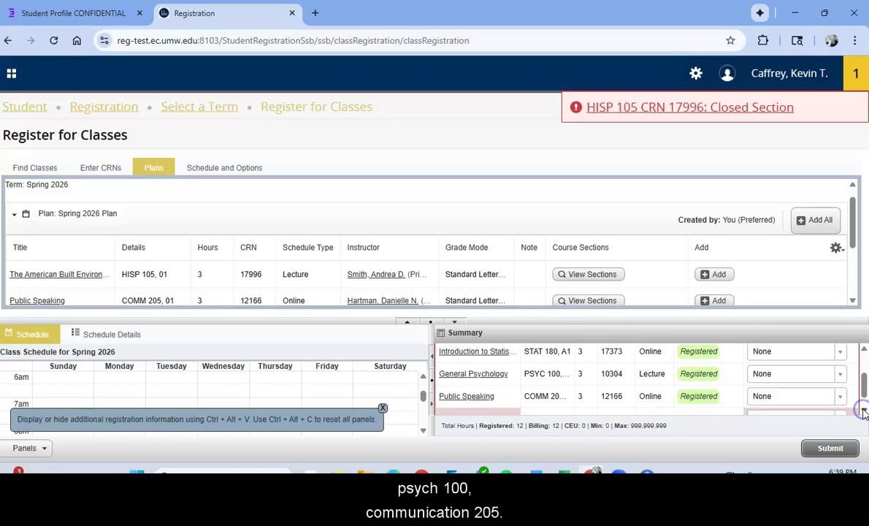
{"action": "left_click", "coordinate": [863, 412]}
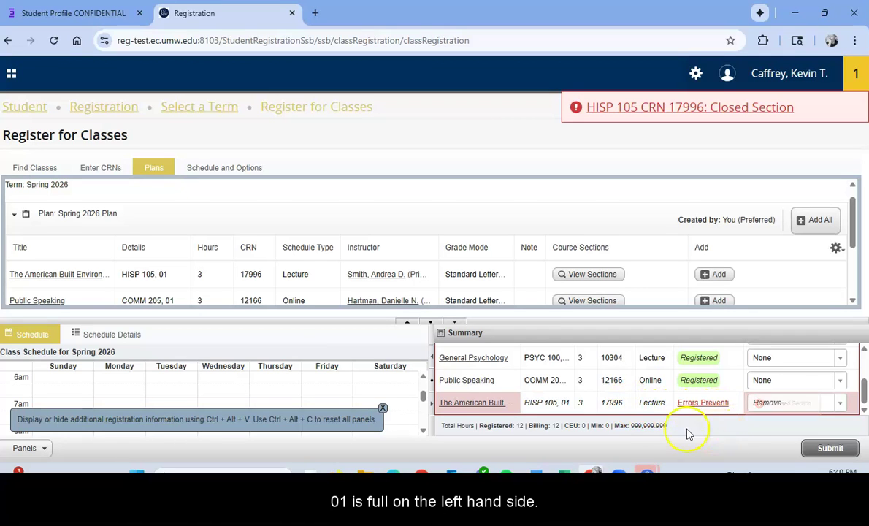
Step: Examine the Spring 2026 weekly class schedule from the morning through the evening hours
{"action": "left_click", "coordinate": [422, 430]}
{"action": "left_click", "coordinate": [423, 430]}
{"action": "left_click", "coordinate": [423, 430]}
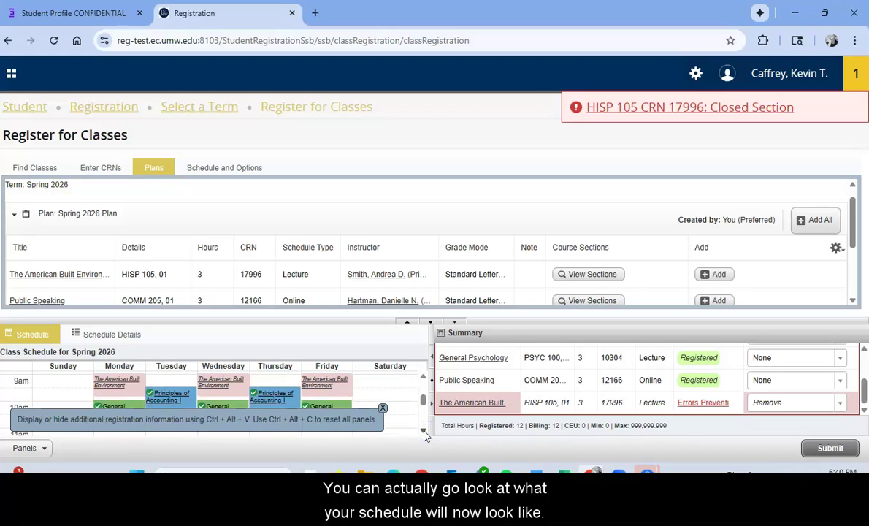
{"action": "left_click", "coordinate": [423, 432]}
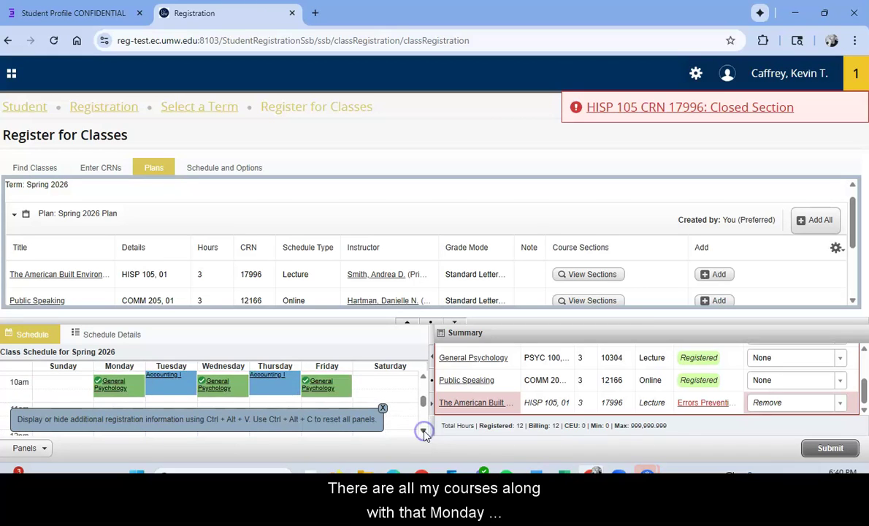
{"action": "left_click", "coordinate": [423, 432]}
{"action": "left_click", "coordinate": [423, 431]}
{"action": "left_click", "coordinate": [423, 431]}
{"action": "left_click", "coordinate": [424, 432]}
{"action": "left_click", "coordinate": [423, 431]}
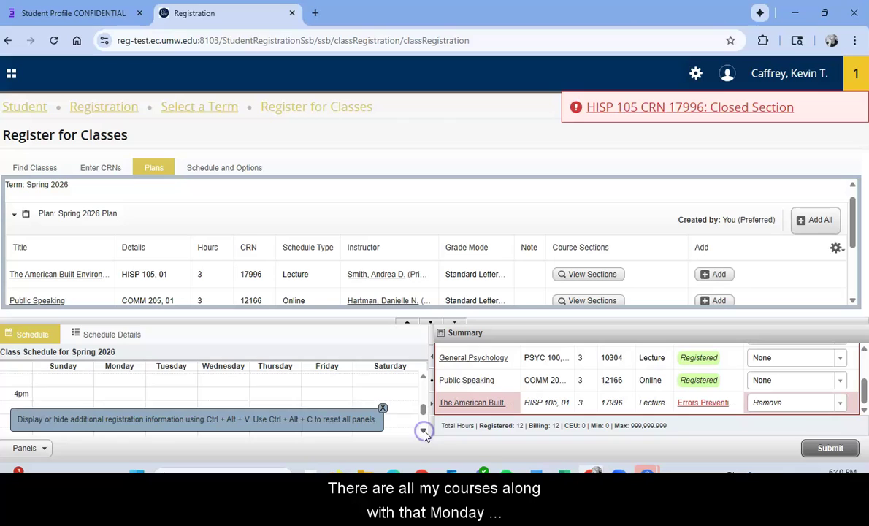
{"action": "left_click", "coordinate": [423, 432]}
{"action": "left_click", "coordinate": [424, 431]}
{"action": "left_click", "coordinate": [423, 432]}
{"action": "left_click", "coordinate": [423, 432]}
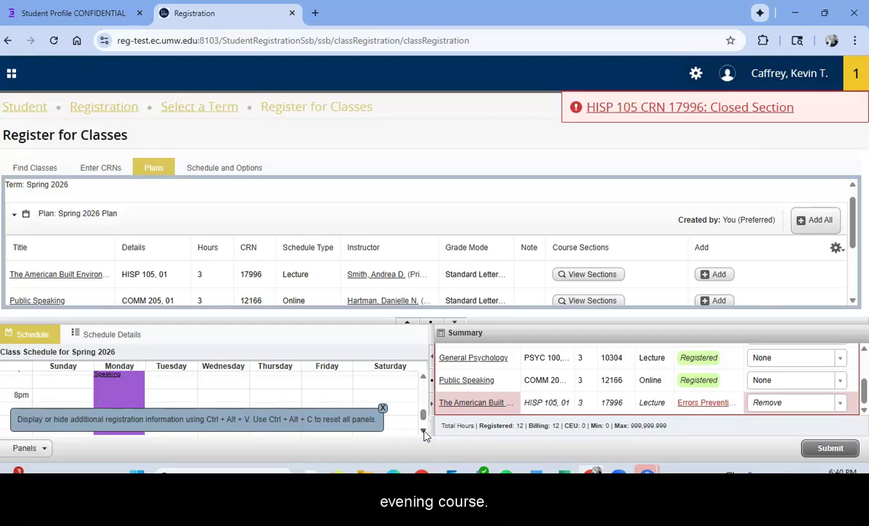